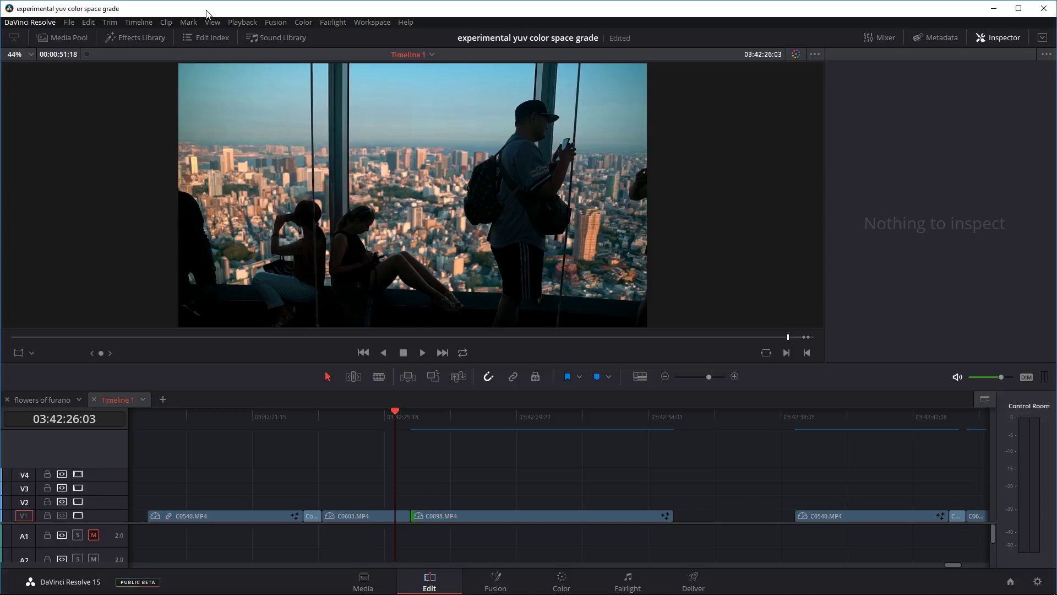
Play through the cut between C0603.MP4 and C0098.MP4 and return the playhead to the cut.
{"action": "left_click", "coordinate": [391, 418]}
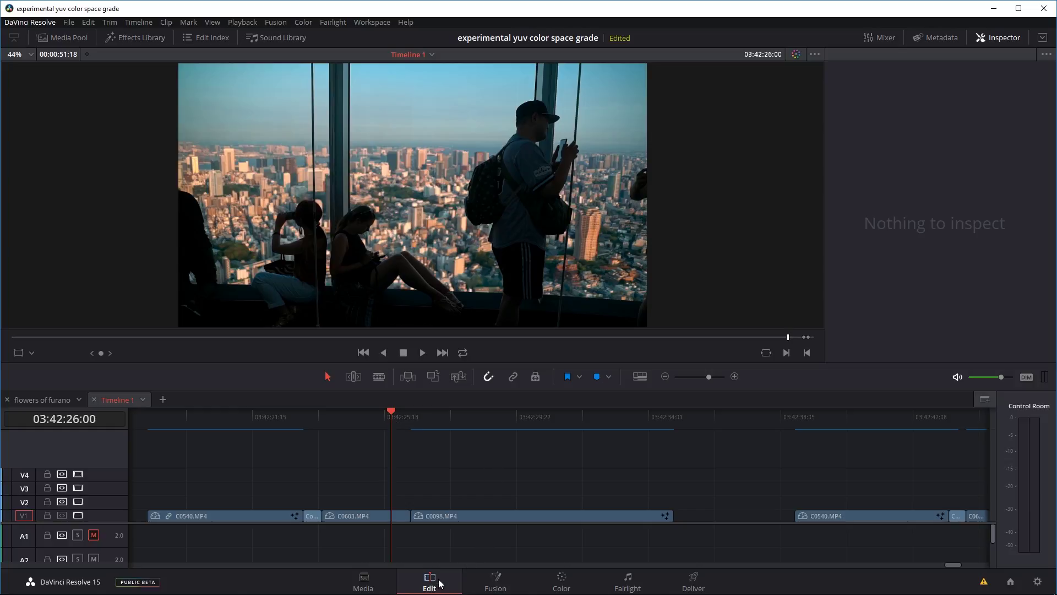
{"action": "left_click", "coordinate": [377, 413]}
{"action": "key", "text": "space"}
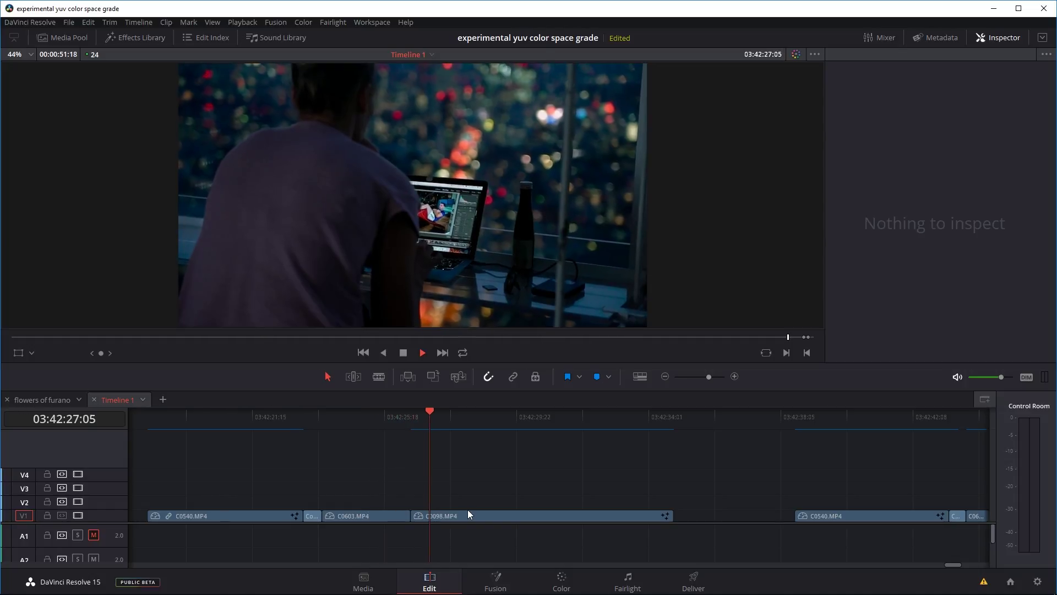
{"action": "key", "text": "space"}
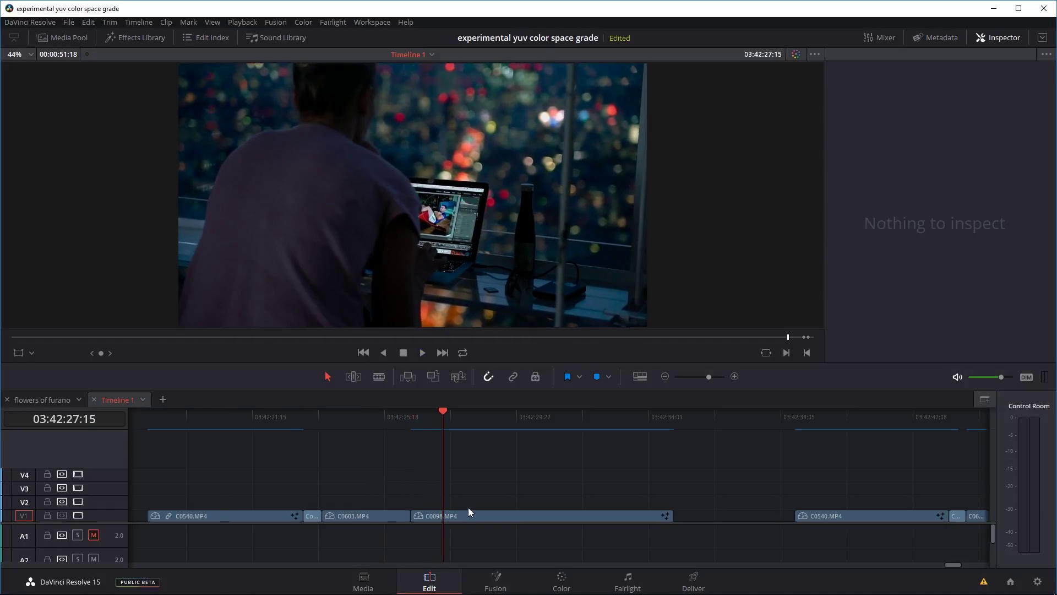
{"action": "left_click_drag", "start_coordinate": [447, 422], "coordinate": [411, 421]}
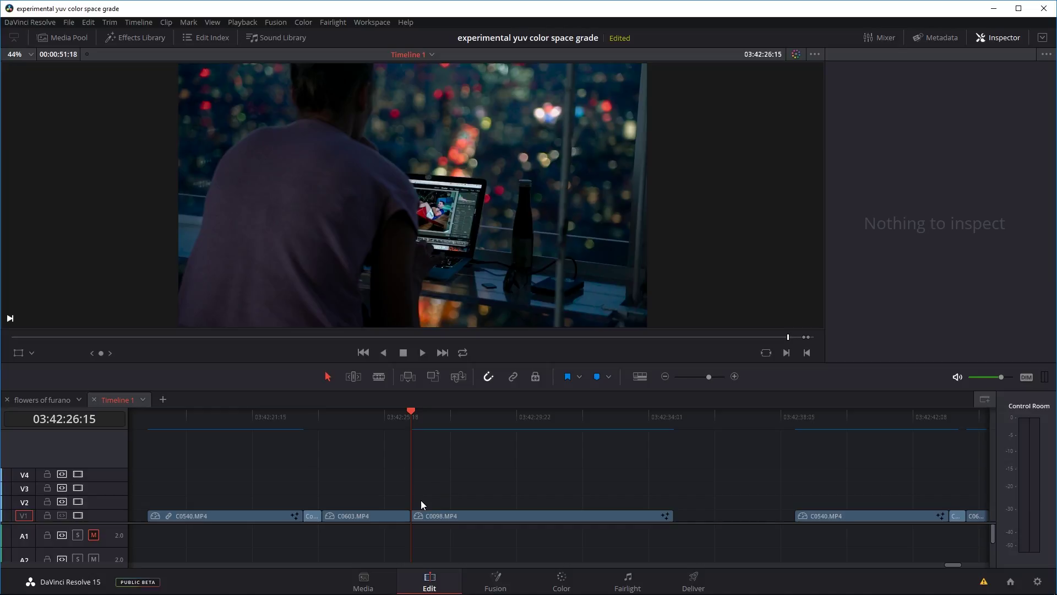
Split C0603.MP4 seven frames before its cut with C0098.MP4, at 03:42:26:08.
{"action": "mouse_move", "coordinate": [414, 409]}
{"action": "left_mouse_down"}
{"action": "mouse_move", "coordinate": [456, 410]}
{"action": "mouse_move", "coordinate": [410, 409]}
{"action": "left_mouse_up"}
{"action": "key", "text": "Left"}
{"action": "key", "text": "Left"}
{"action": "key", "text": "Left"}
{"action": "key", "text": "Left"}
{"action": "key", "text": "Left"}
{"action": "key", "text": "Left"}
{"action": "key", "text": "Left"}
{"action": "left_click", "coordinate": [379, 376]}
{"action": "left_click", "coordinate": [408, 515]}
Split C0098.MP4 seven frames after its cut with C0603.MP4, at 03:42:26:22.
{"action": "left_click", "coordinate": [411, 417]}
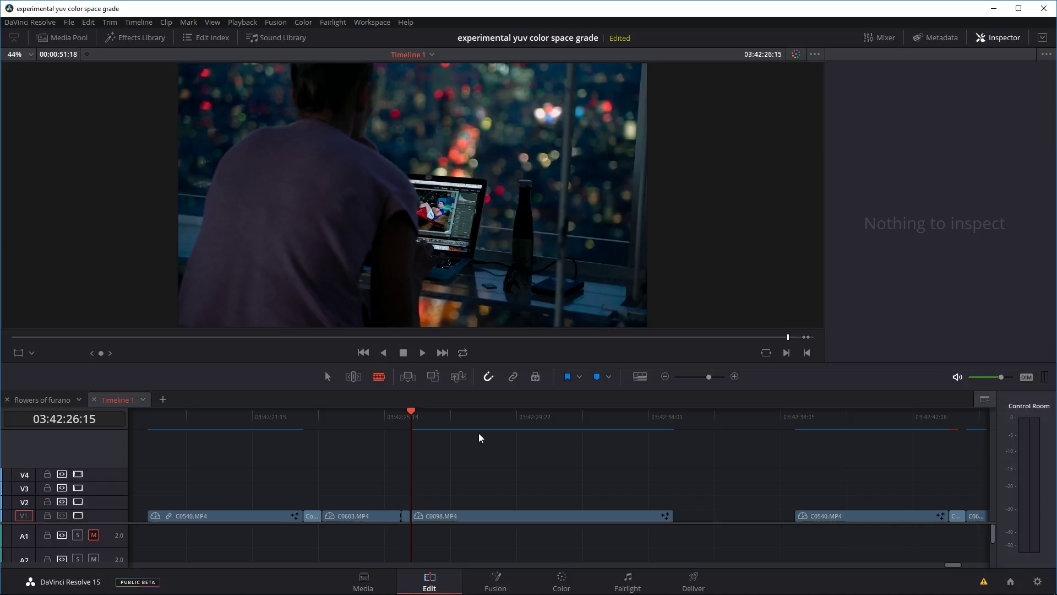
{"action": "key", "text": "space"}
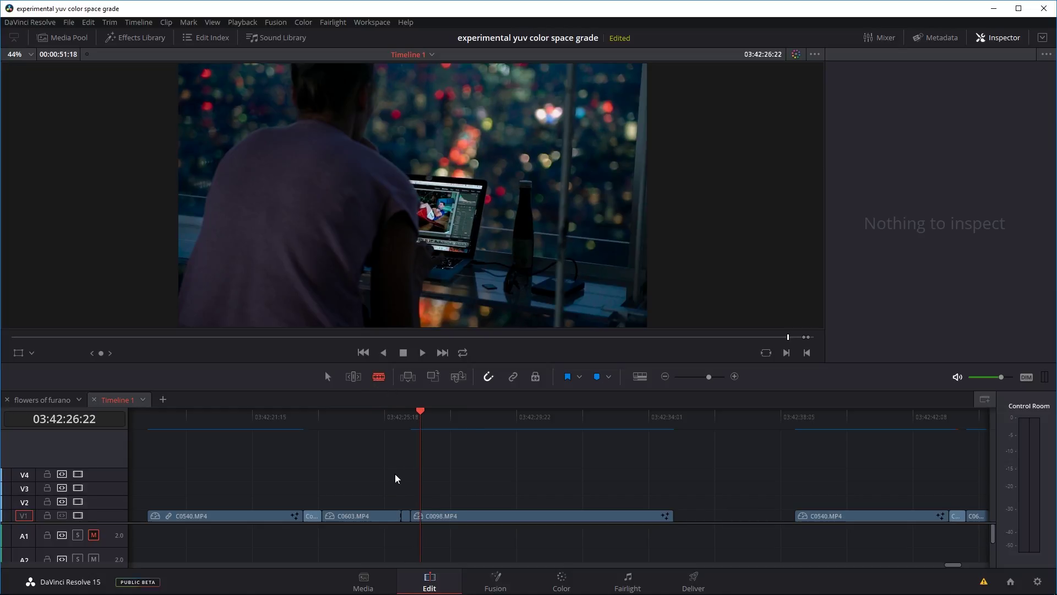
{"action": "left_click_drag", "start_coordinate": [425, 515], "coordinate": [426, 517]}
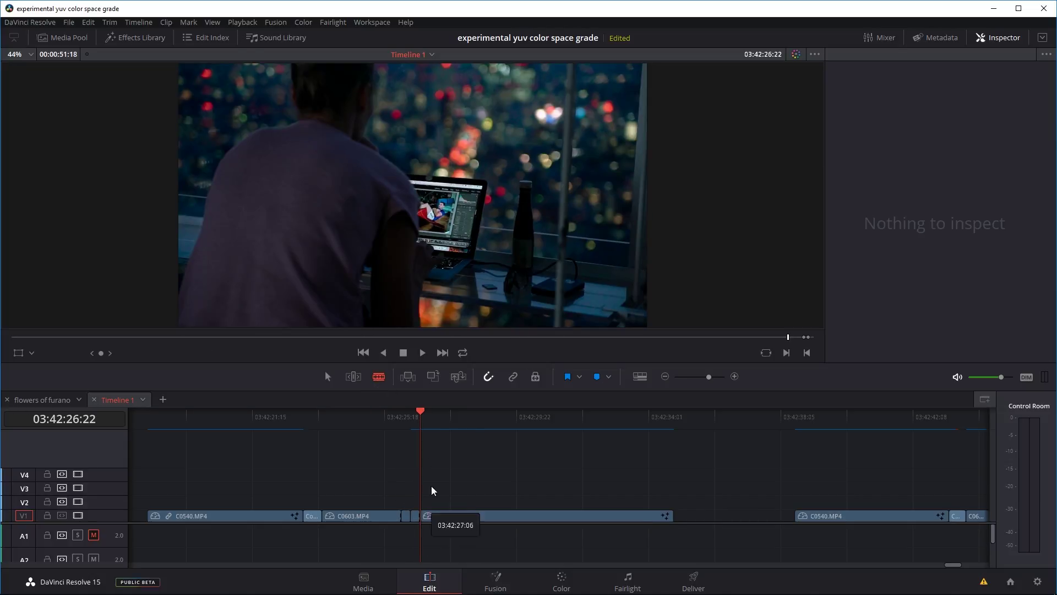
{"action": "left_click_drag", "start_coordinate": [424, 419], "coordinate": [457, 417]}
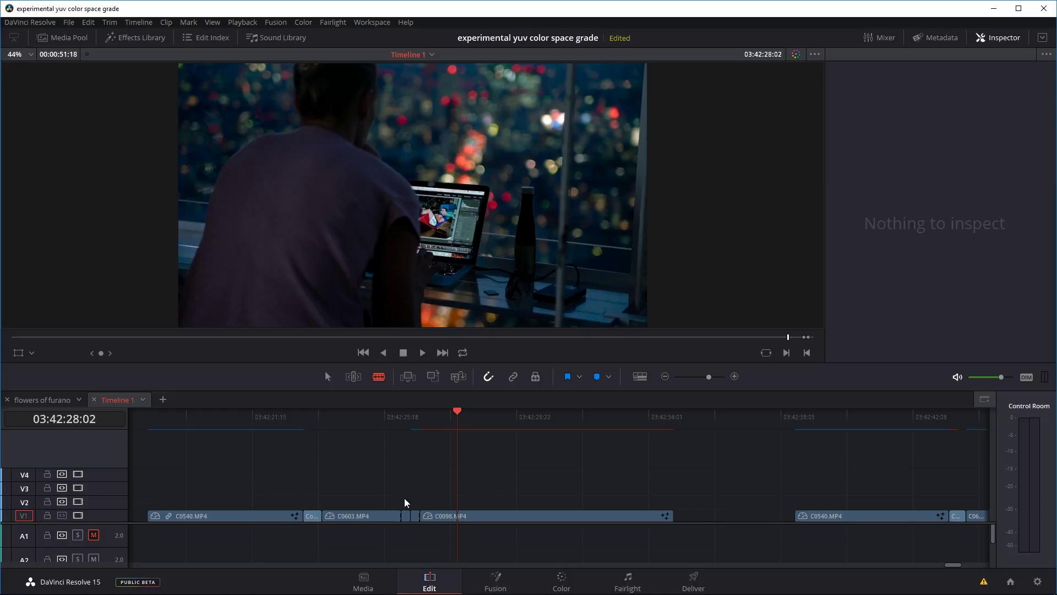
Combine the two short seven-frame pieces around the cut into a new compound clip named "transition".
{"action": "left_click_drag", "start_coordinate": [416, 513], "coordinate": [407, 498]}
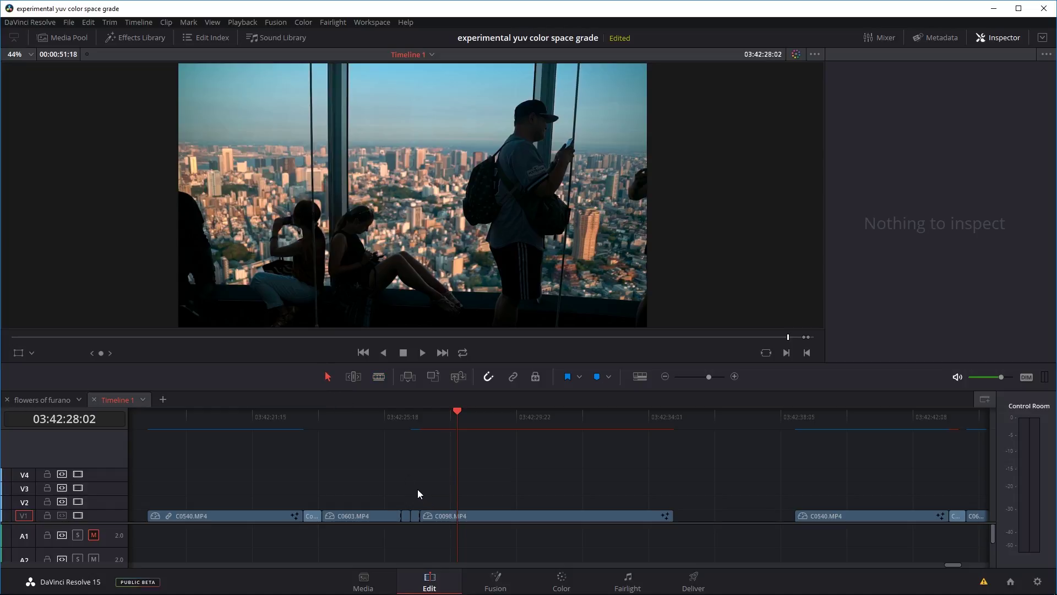
{"action": "left_click", "coordinate": [405, 517]}
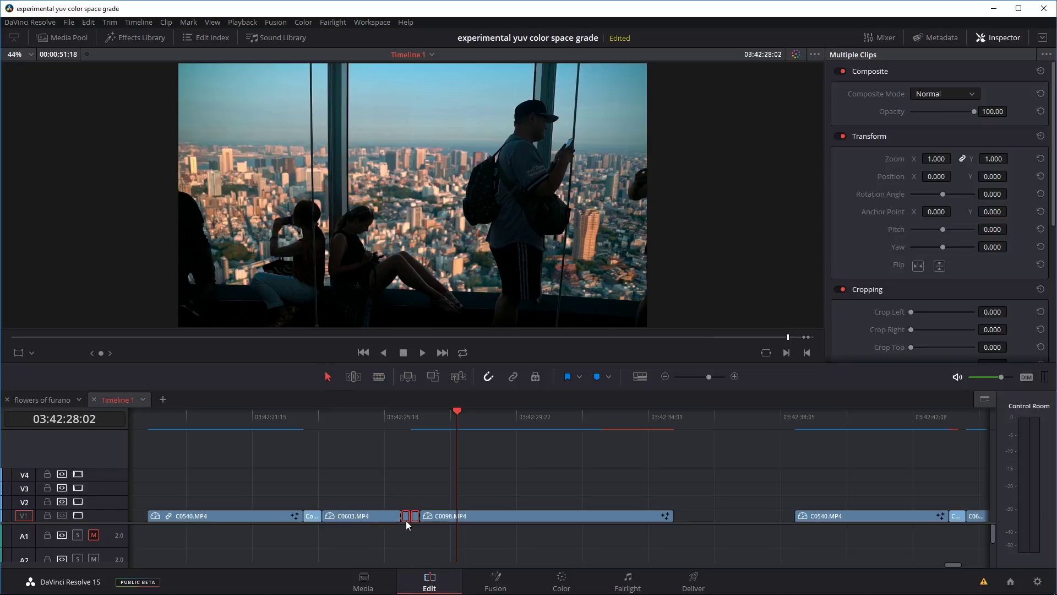
{"action": "right_click", "coordinate": [407, 518]}
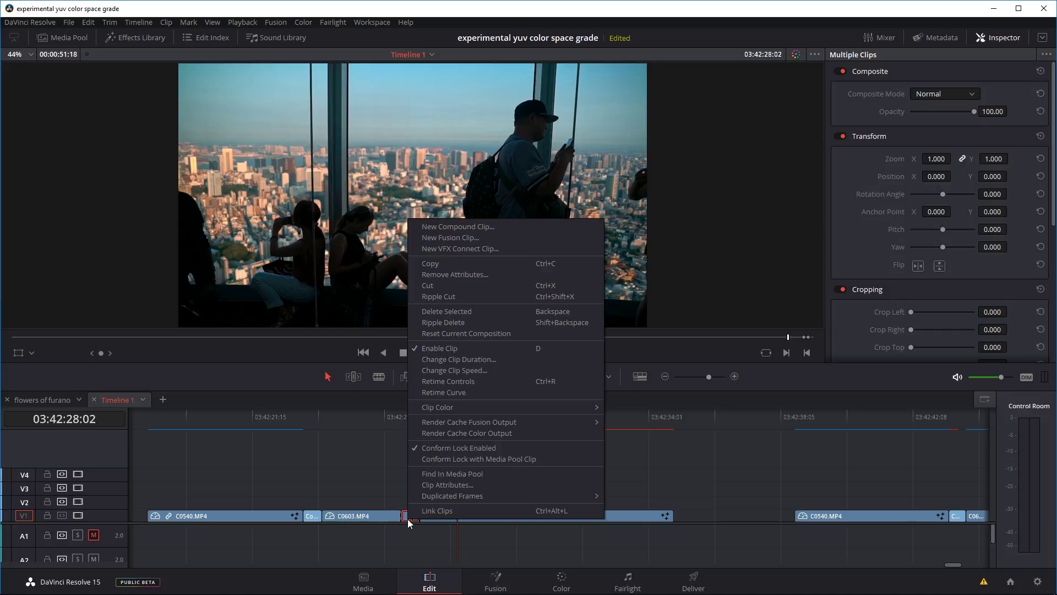
{"action": "left_click", "coordinate": [476, 227]}
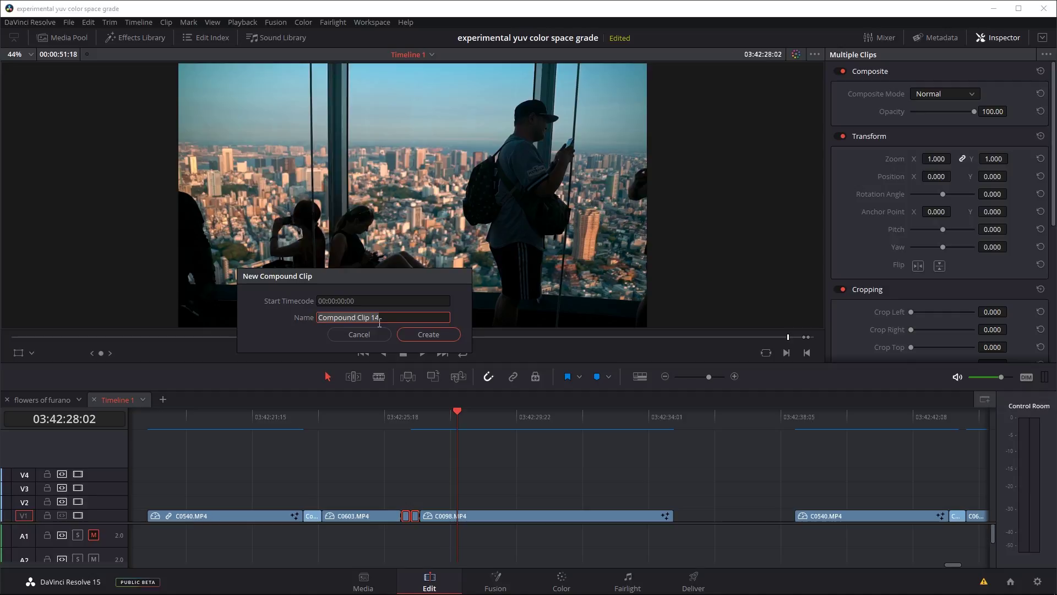
{"action": "type", "text": "transition"}
{"action": "left_click", "coordinate": [449, 334]}
Park the playhead on the first frame of the transition compound clip and open that clip for Fusion compositing.
{"action": "left_click", "coordinate": [402, 416]}
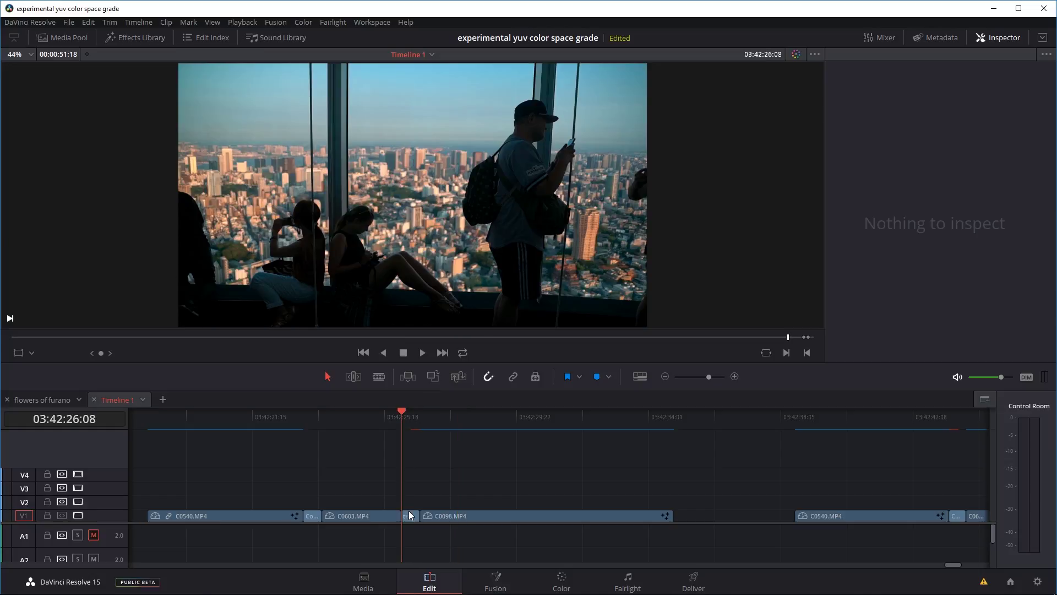
{"action": "left_click", "coordinate": [418, 410]}
{"action": "left_click", "coordinate": [402, 413]}
{"action": "left_click", "coordinate": [412, 513]}
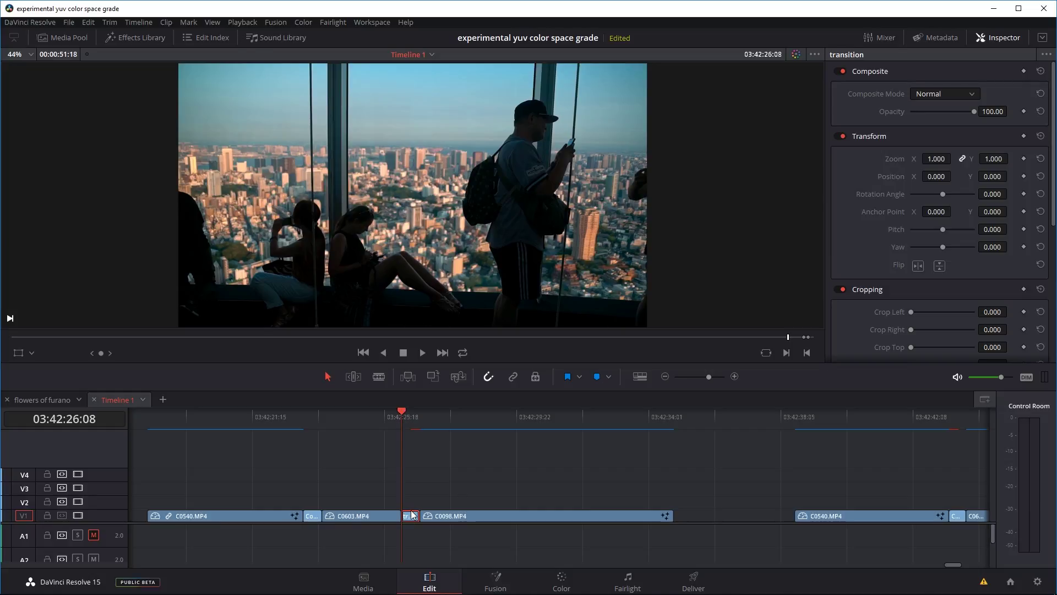
{"action": "left_click", "coordinate": [493, 577]}
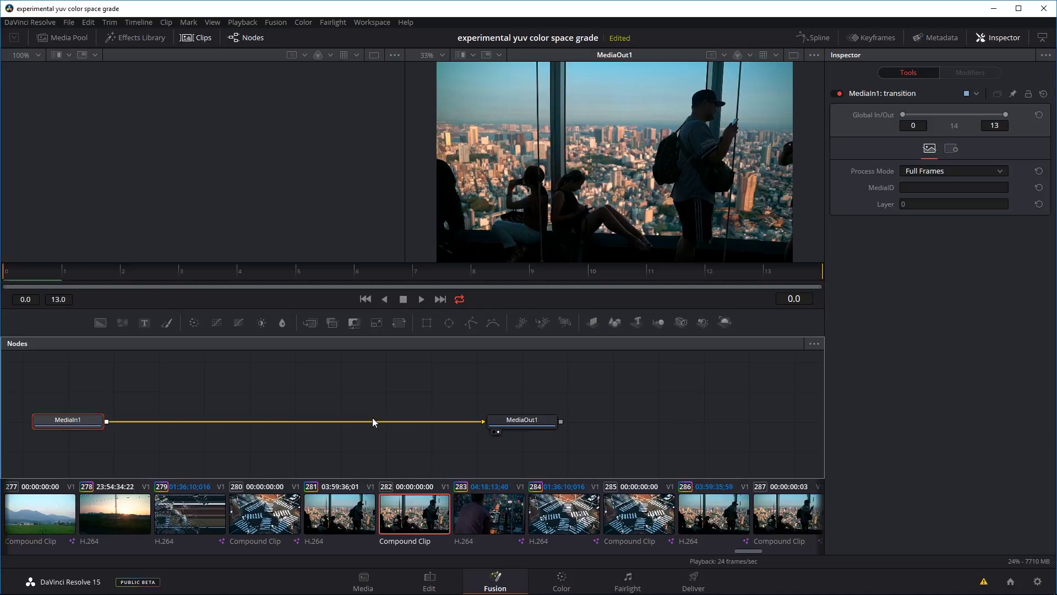
Switch to File Explorer and bring "wipe transition right.setting" into the Fusion node graph.
{"action": "key", "text": "alt+Tab"}
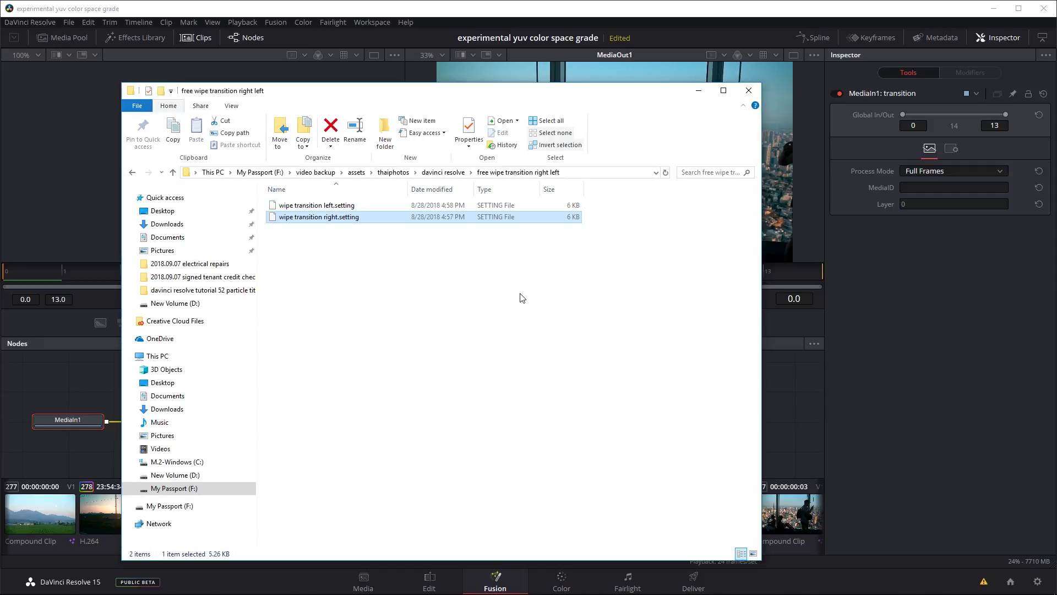
{"action": "left_click_drag", "start_coordinate": [503, 90], "coordinate": [367, 68]}
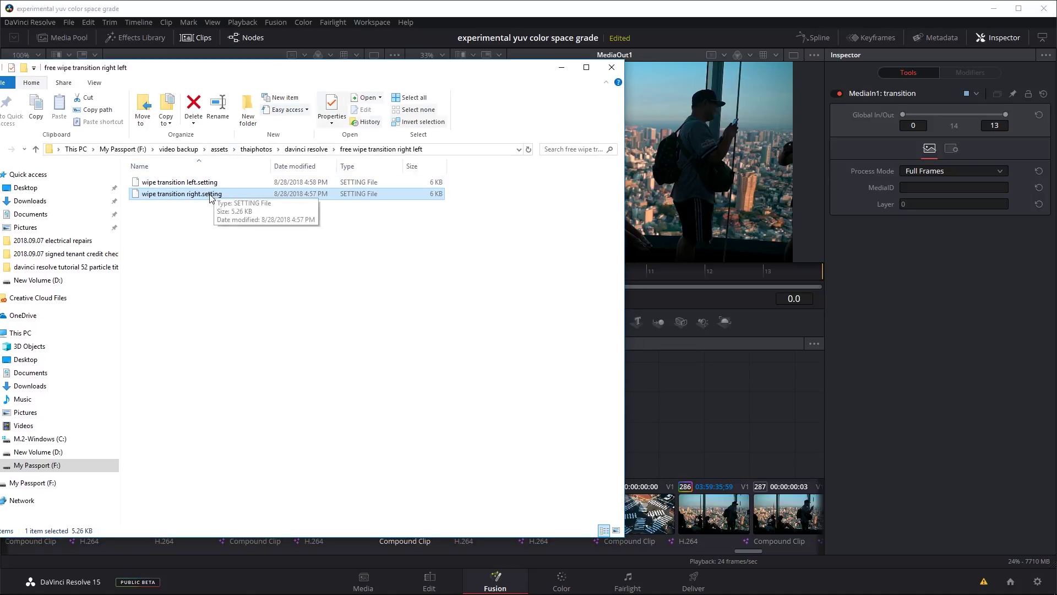
{"action": "left_click_drag", "start_coordinate": [210, 195], "coordinate": [703, 407]}
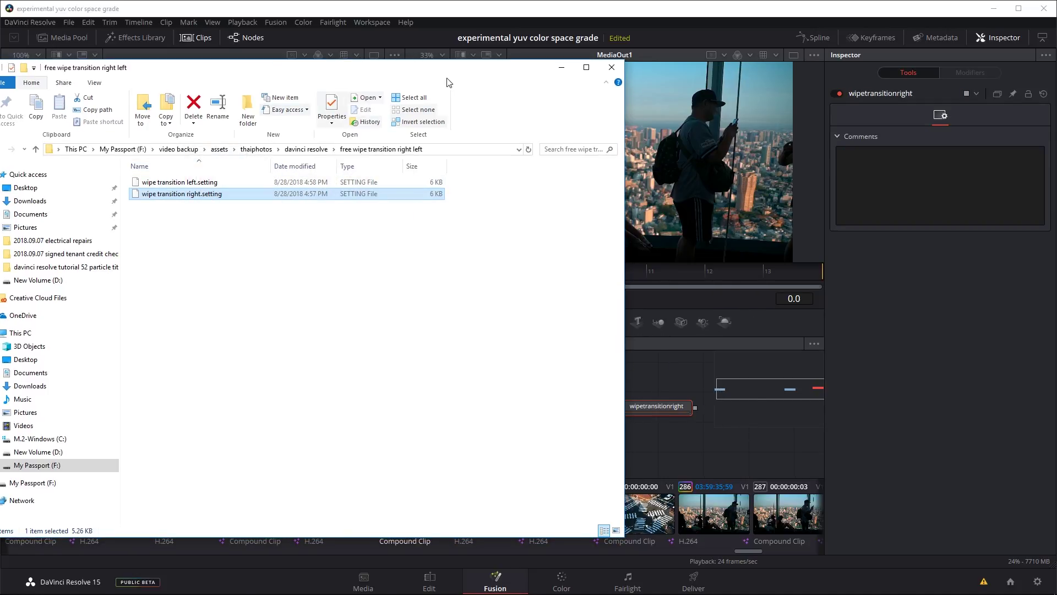
{"action": "left_click", "coordinate": [457, 8]}
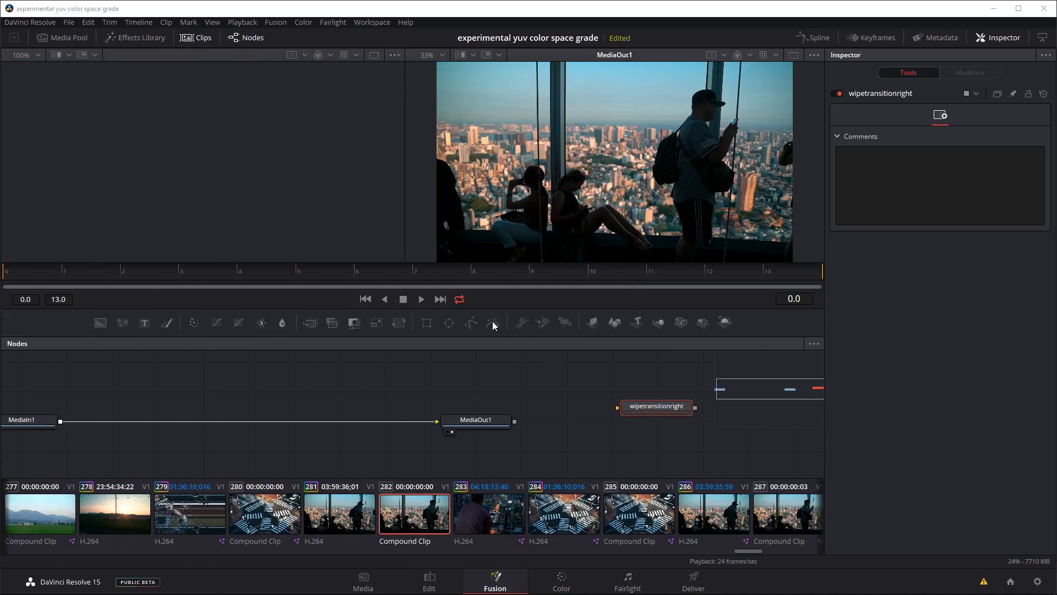
Wire the wipetransitionright node between MediaIn1 and MediaOut1.
{"action": "left_click_drag", "start_coordinate": [655, 410], "coordinate": [579, 390]}
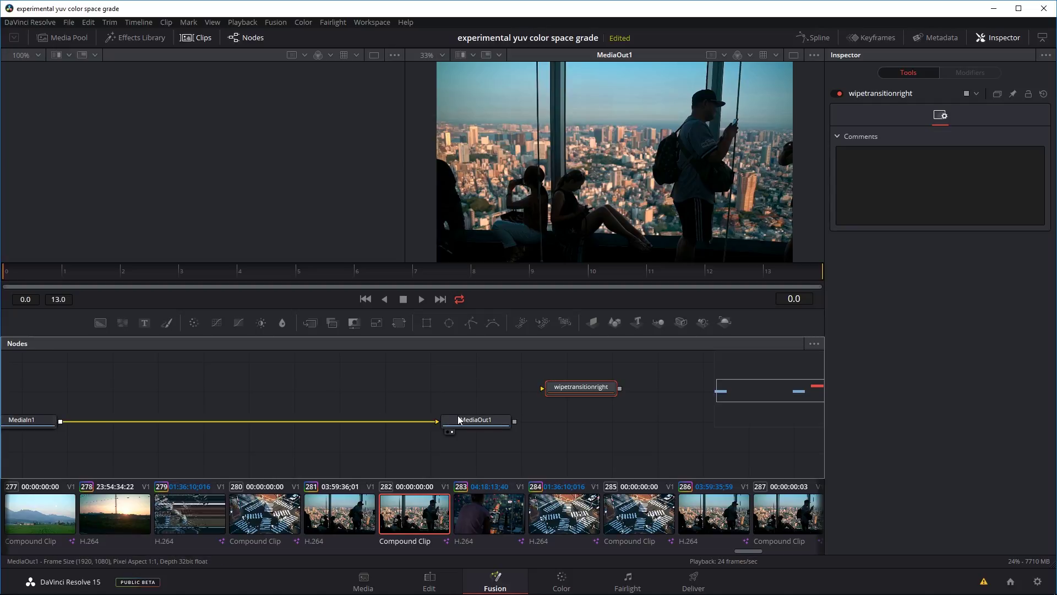
{"action": "left_click_drag", "start_coordinate": [590, 391], "coordinate": [265, 425]}
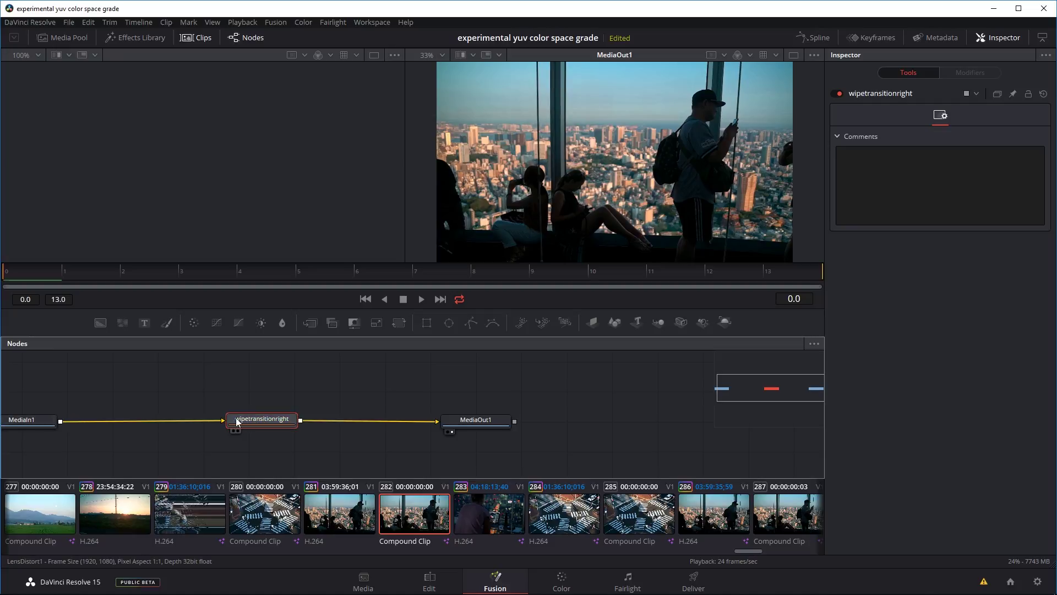
{"action": "left_click_drag", "start_coordinate": [437, 421], "coordinate": [386, 419]}
{"action": "left_click_drag", "start_coordinate": [222, 421], "coordinate": [185, 418]}
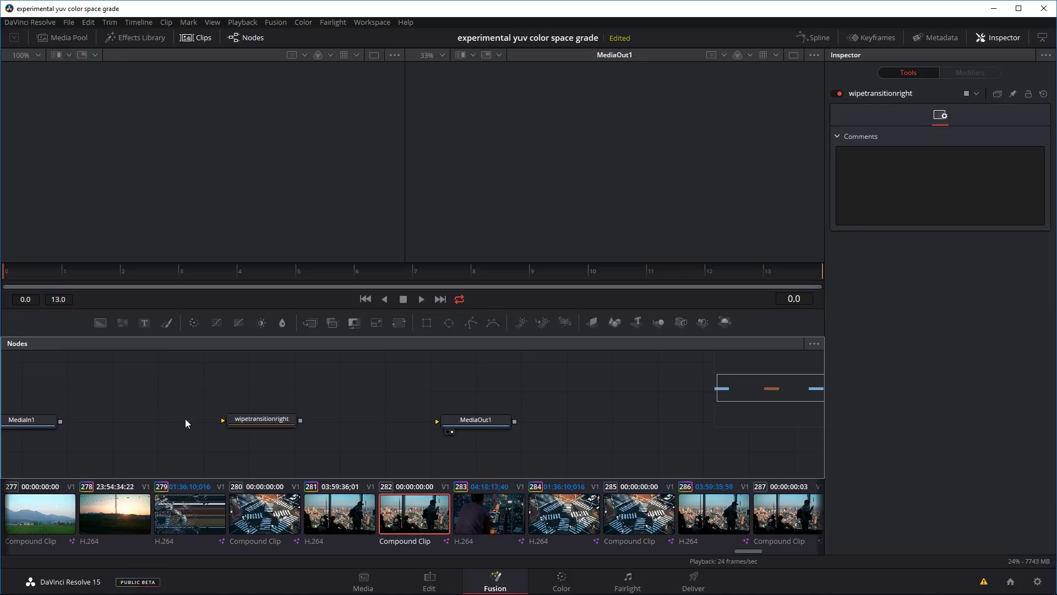
{"action": "left_click_drag", "start_coordinate": [60, 421], "coordinate": [456, 422]}
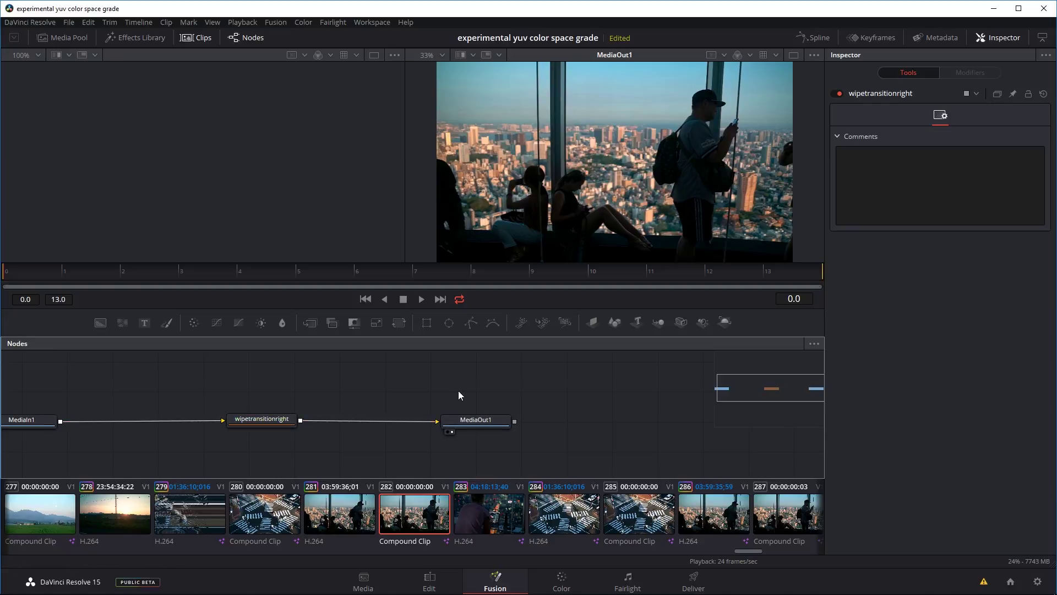
Preview the wipe transition in the Fusion composition and replay it several times on the edit timeline from within C0603.MP4.
{"action": "left_click", "coordinate": [421, 299]}
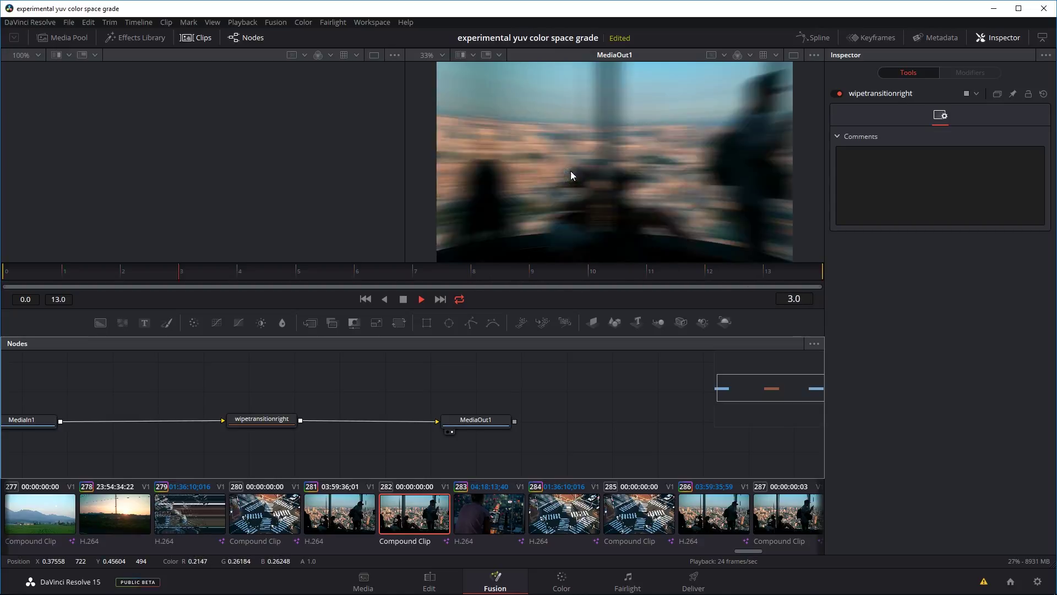
{"action": "key", "text": "space"}
{"action": "left_click", "coordinate": [429, 581]}
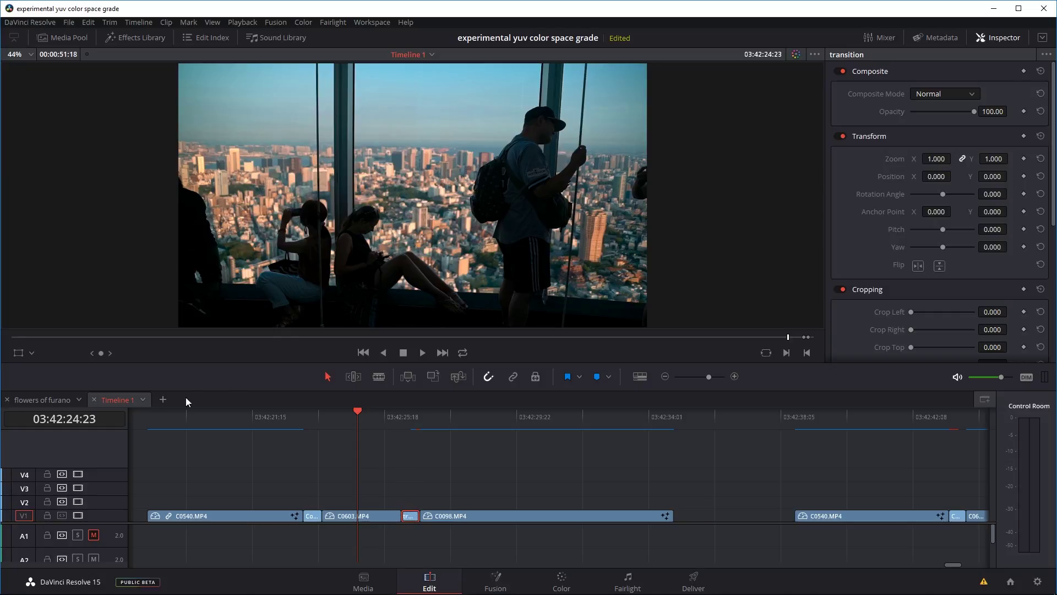
{"action": "key", "text": "space"}
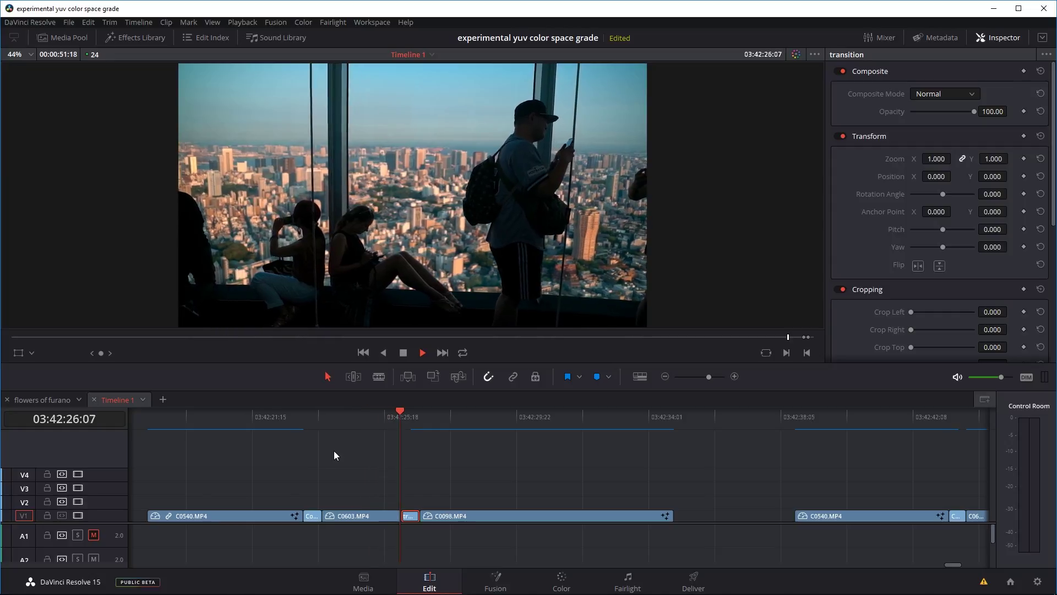
{"action": "left_click", "coordinate": [368, 414]}
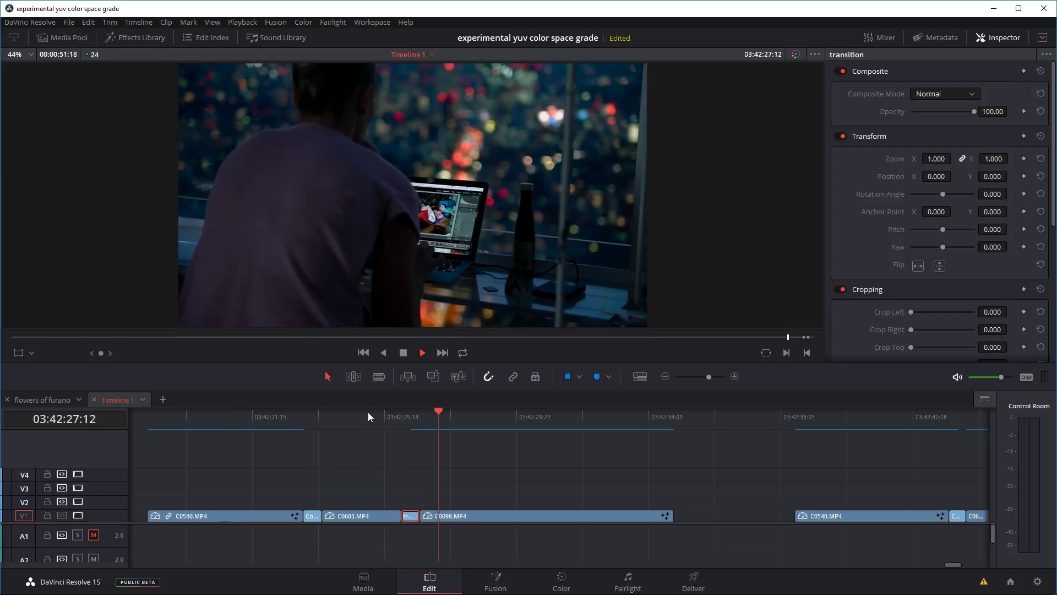
{"action": "left_click", "coordinate": [368, 413]}
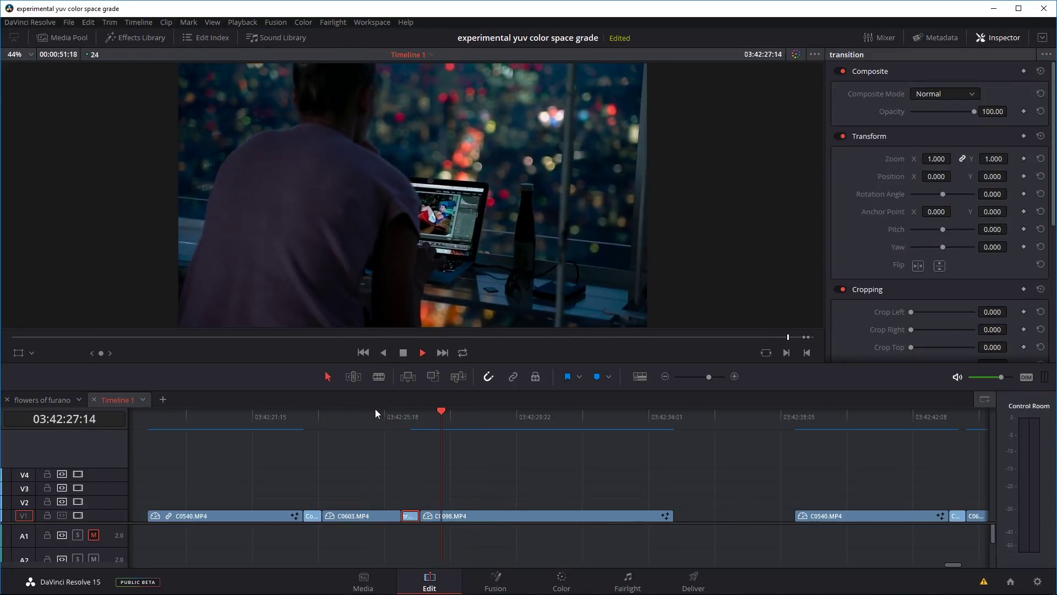
{"action": "left_click", "coordinate": [365, 417]}
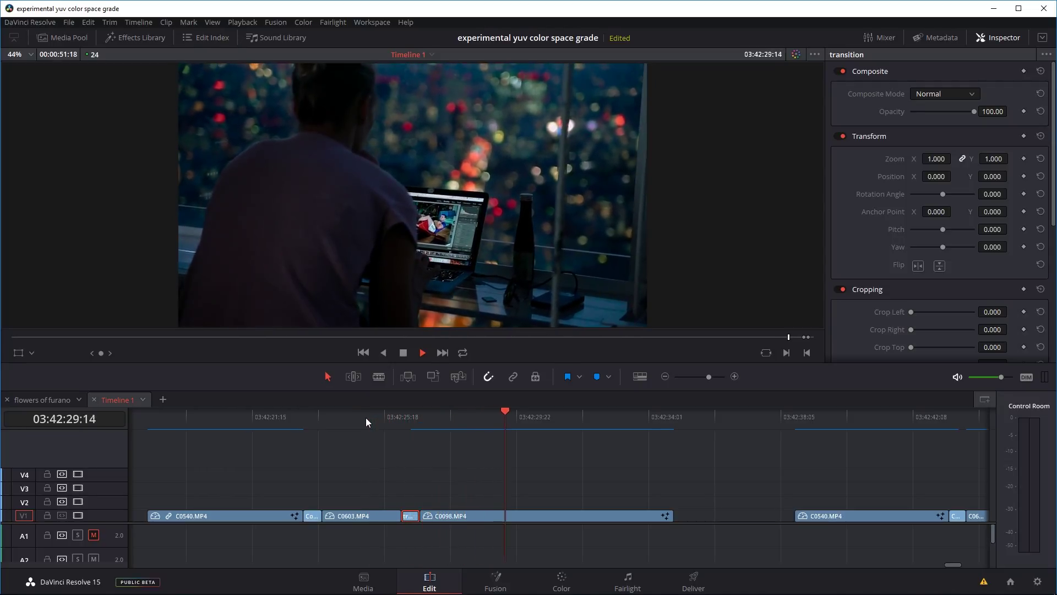
{"action": "left_click", "coordinate": [365, 417]}
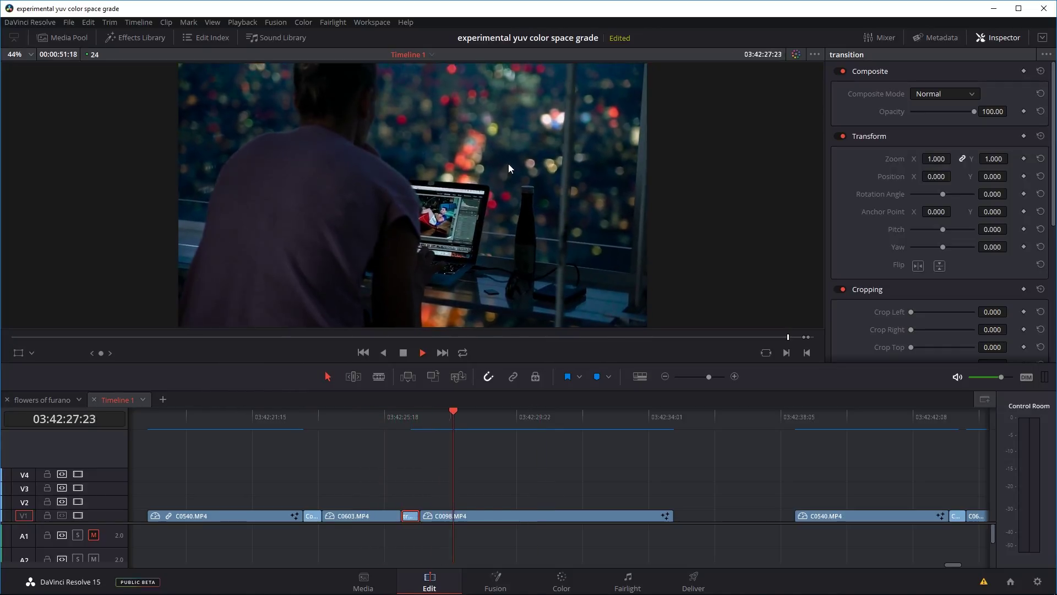
{"action": "key", "text": "space"}
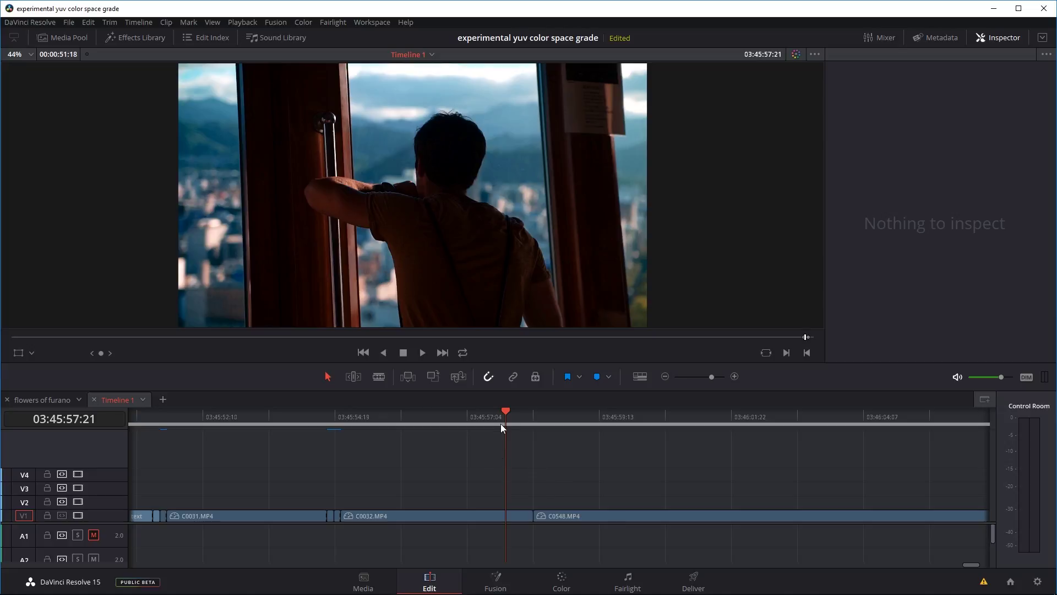
Split C0032.MP4 three frames before its cut with C0548.MP4, at 03:45:58:06.
{"action": "left_click_drag", "start_coordinate": [501, 427], "coordinate": [526, 414]}
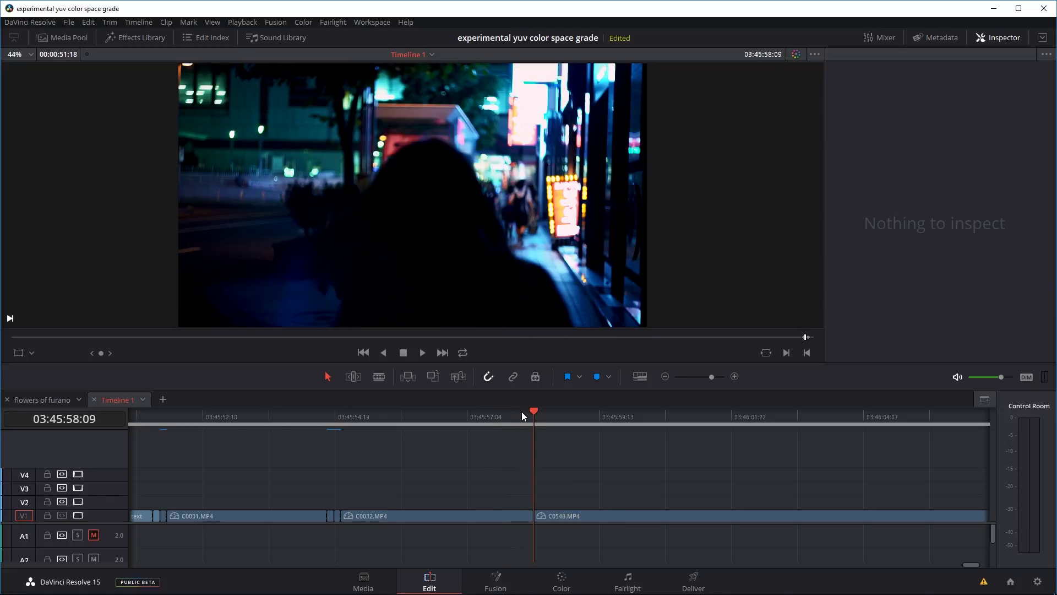
{"action": "mouse_move", "coordinate": [534, 411]}
{"action": "left_mouse_down"}
{"action": "mouse_move", "coordinate": [522, 412]}
{"action": "mouse_move", "coordinate": [545, 412]}
{"action": "left_mouse_up"}
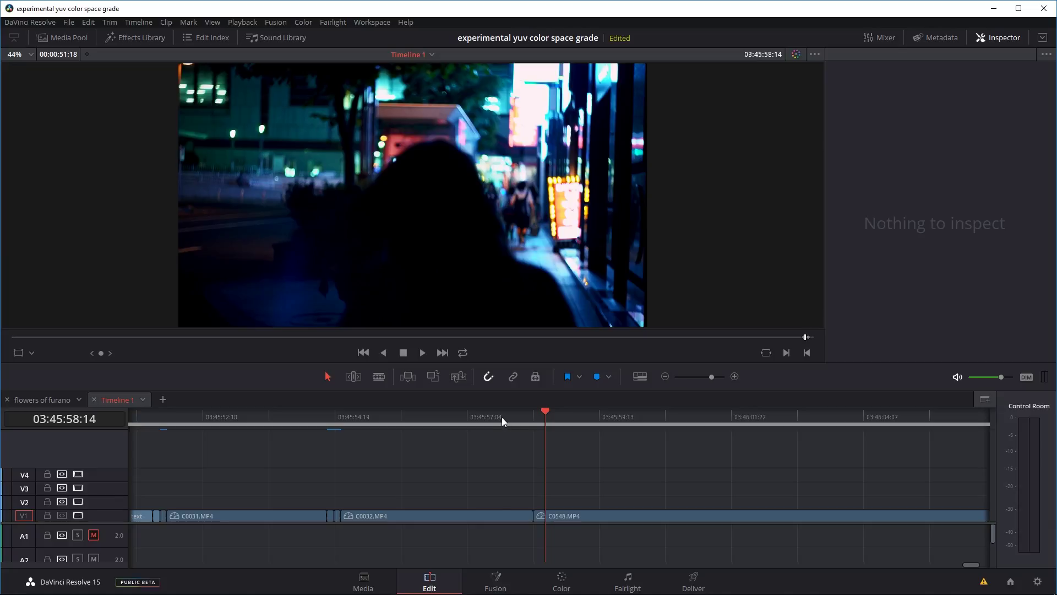
{"action": "left_click_drag", "start_coordinate": [501, 418], "coordinate": [538, 414]}
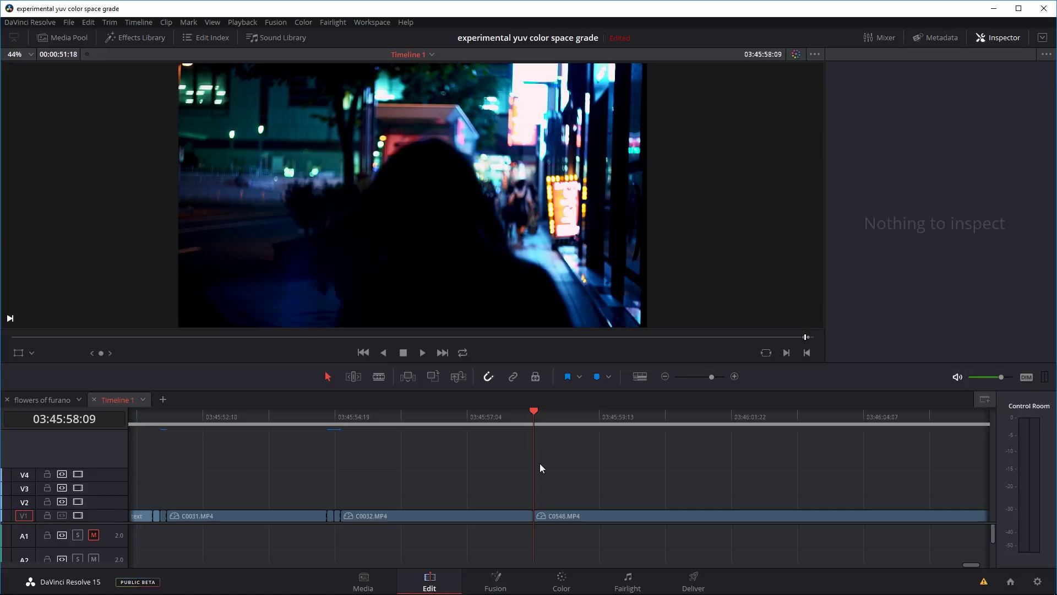
{"action": "key", "text": "Left"}
{"action": "key", "text": "Left"}
{"action": "key", "text": "Left"}
{"action": "left_click", "coordinate": [378, 377]}
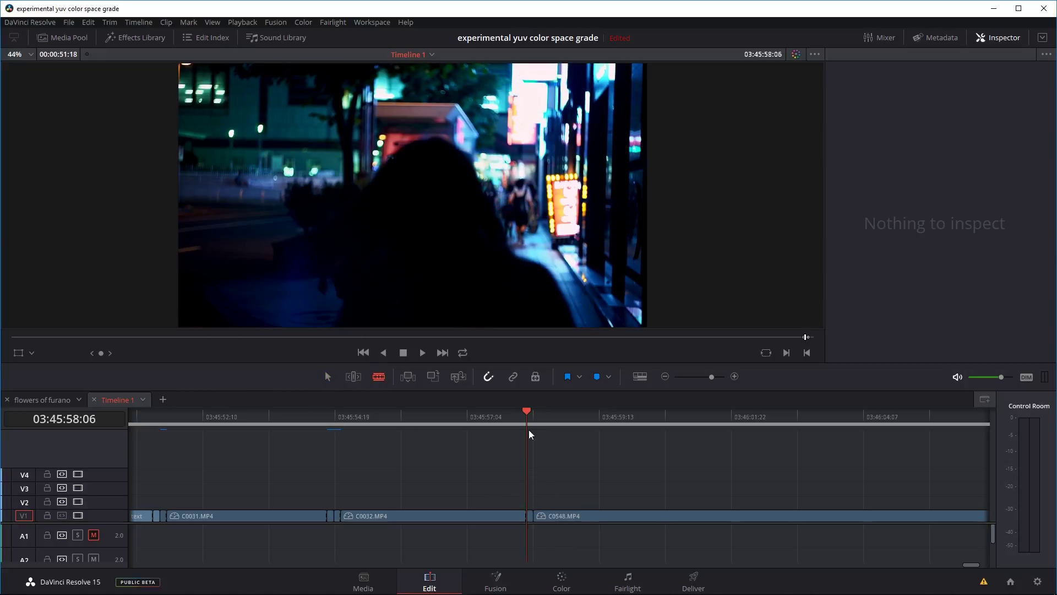
Split C0548.MP4 three frames after its cut with C0032.MP4, at 03:45:58:12.
{"action": "left_click_drag", "start_coordinate": [526, 414], "coordinate": [533, 414]}
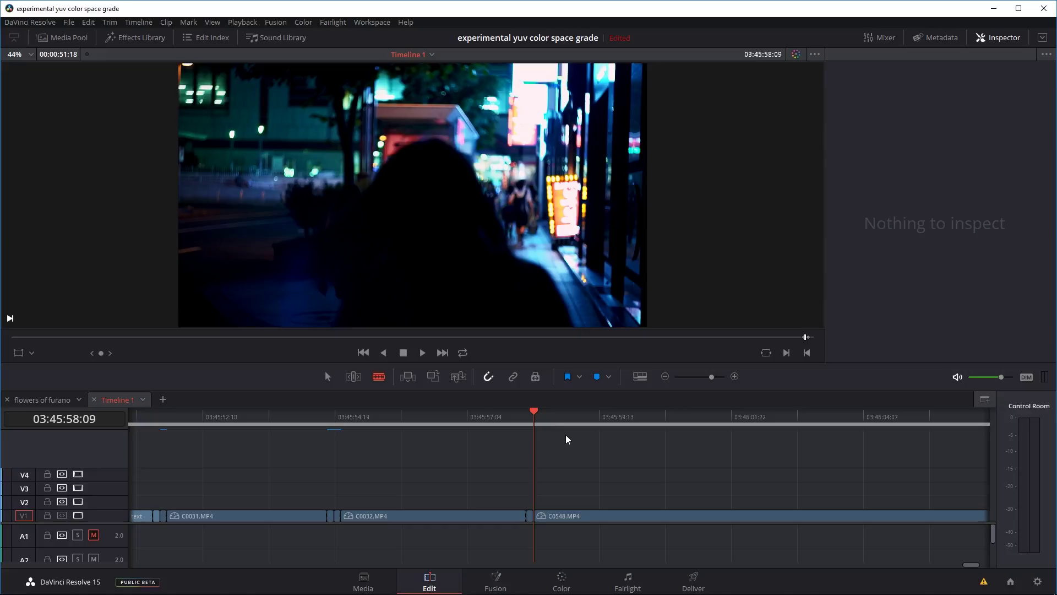
{"action": "key", "text": "Right"}
{"action": "key", "text": "Right"}
{"action": "key", "text": "Right"}
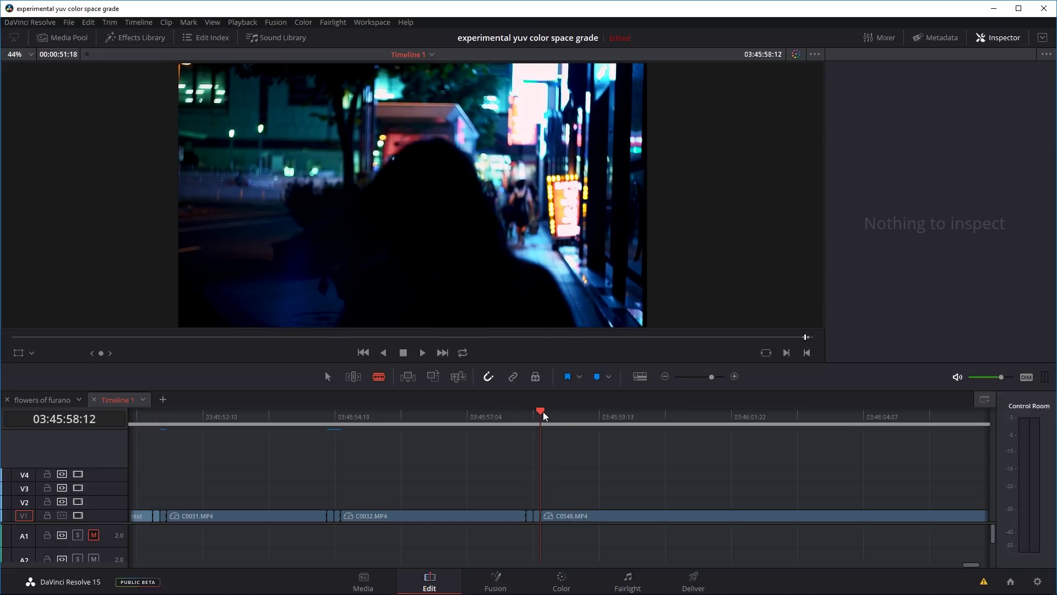
Open the three-frame end piece of C0032.MP4 in Fusion and bring "thaiphotos glitch transition.setting" from File Explorer into the node graph.
{"action": "left_click_drag", "start_coordinate": [542, 414], "coordinate": [494, 414]}
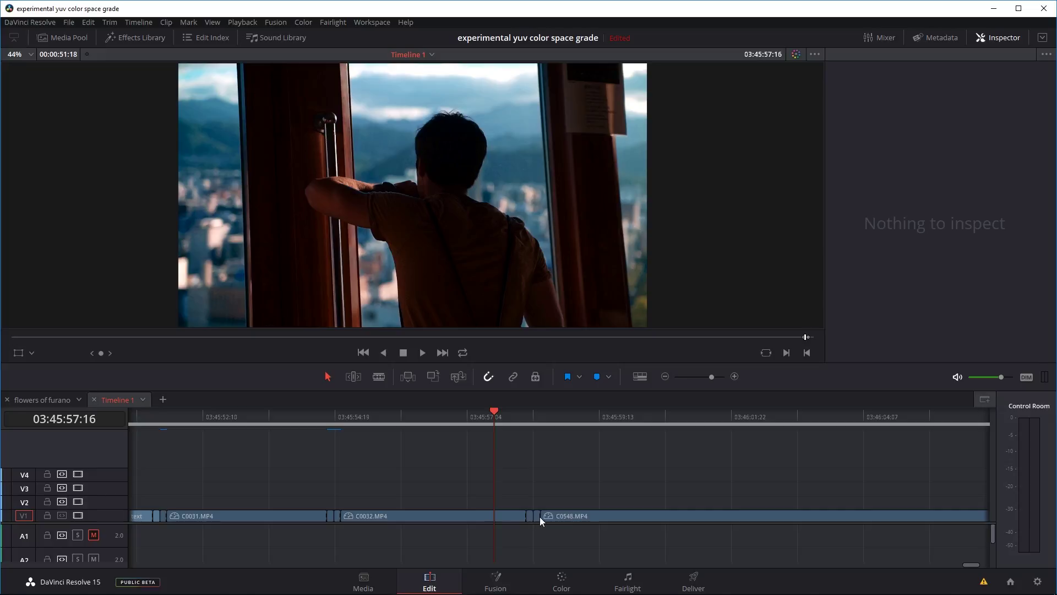
{"action": "left_click", "coordinate": [520, 417]}
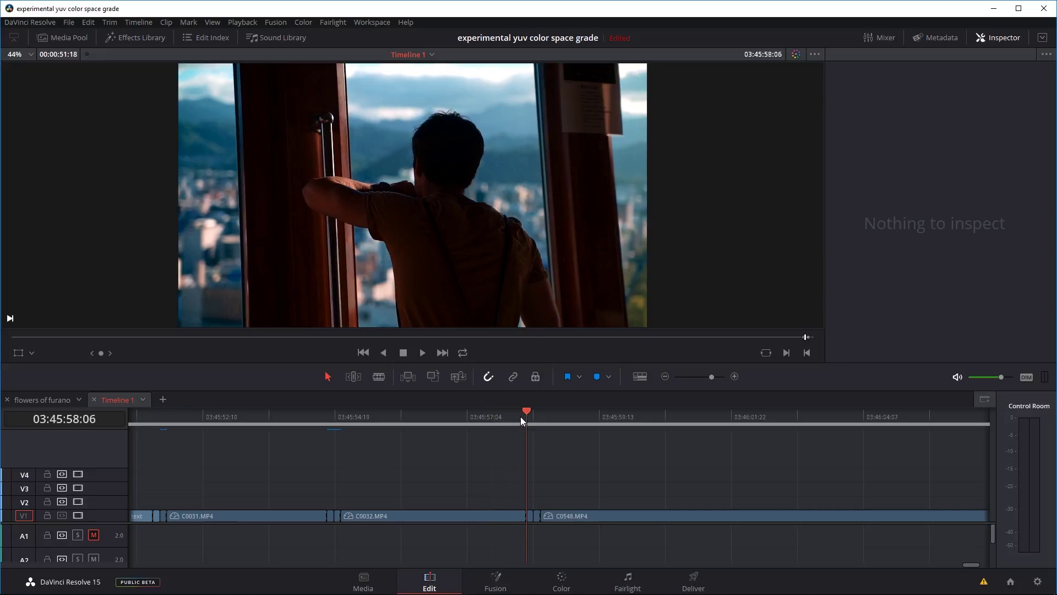
{"action": "left_click", "coordinate": [530, 514]}
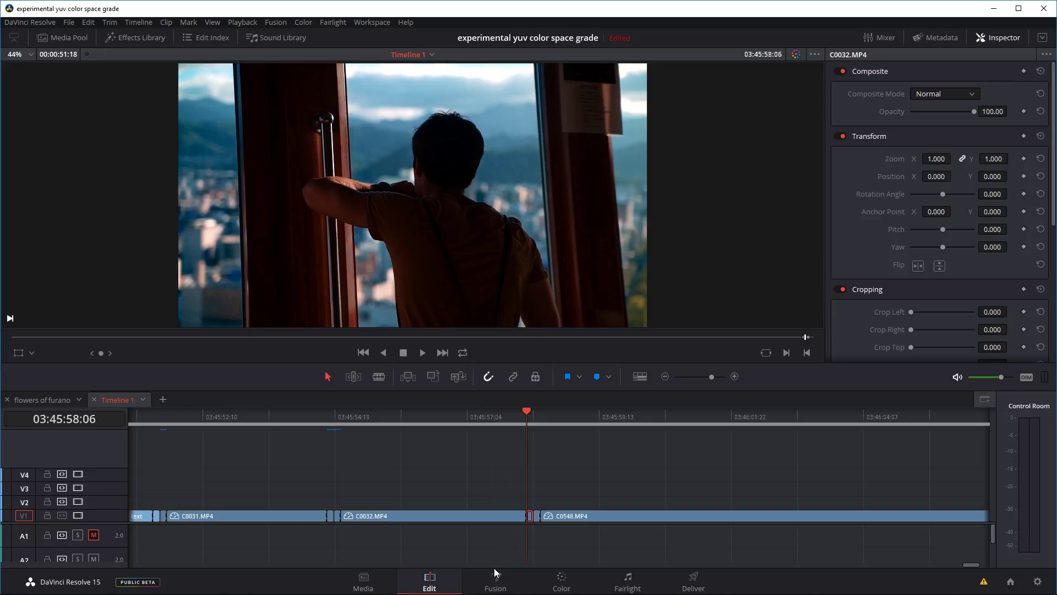
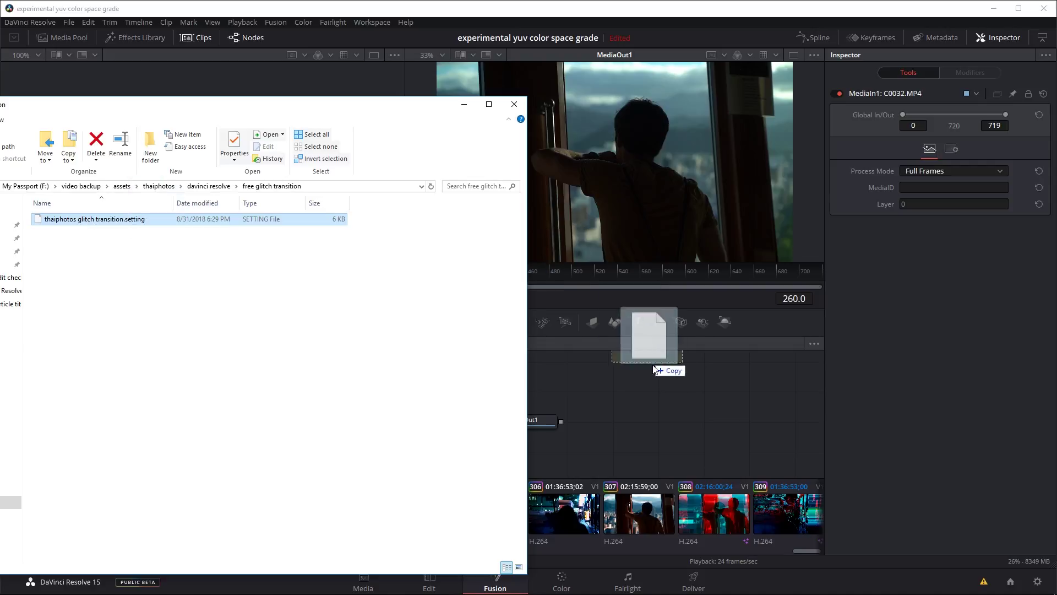
{"action": "left_click", "coordinate": [464, 104]}
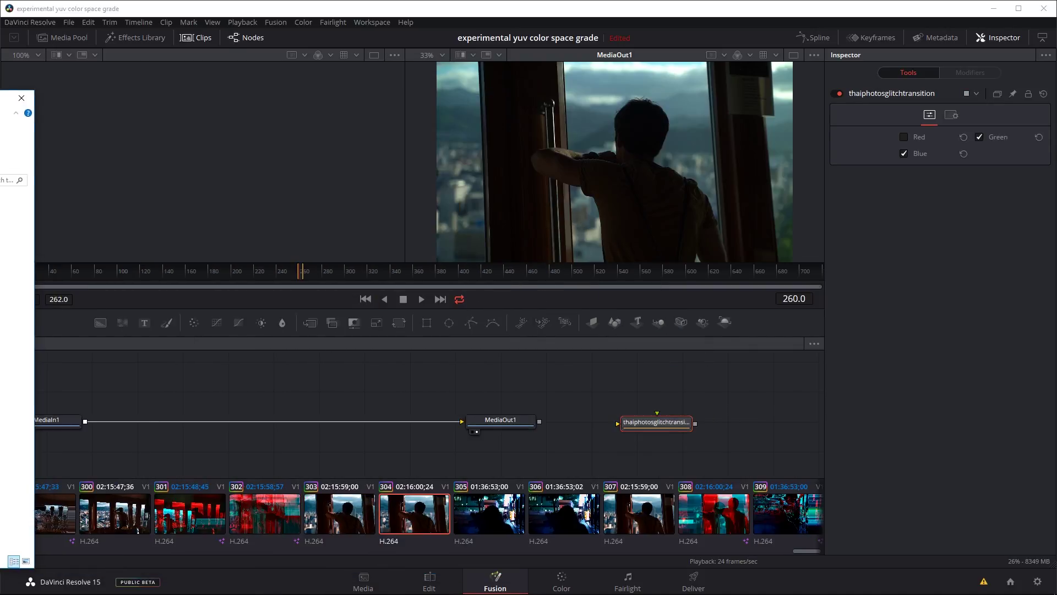
Disconnect MediaIn1 from MediaOut1 and wire the thaiphotosglitchtransition node between them.
{"action": "left_click", "coordinate": [362, 389]}
{"action": "left_click_drag", "start_coordinate": [383, 418], "coordinate": [486, 423]}
{"action": "left_click_drag", "start_coordinate": [665, 428], "coordinate": [266, 421]}
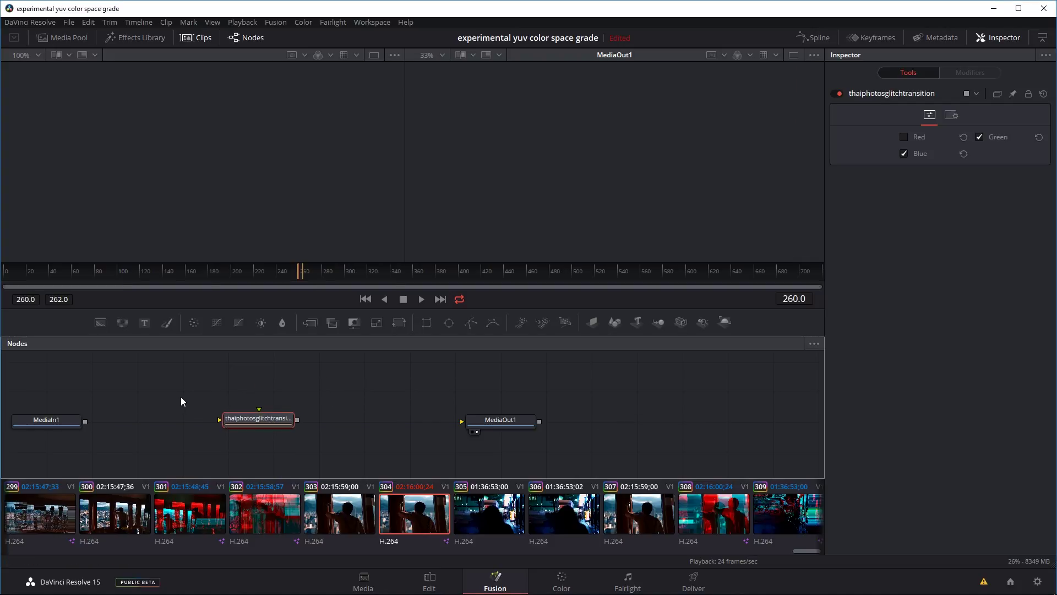
{"action": "left_click_drag", "start_coordinate": [85, 421], "coordinate": [469, 421]}
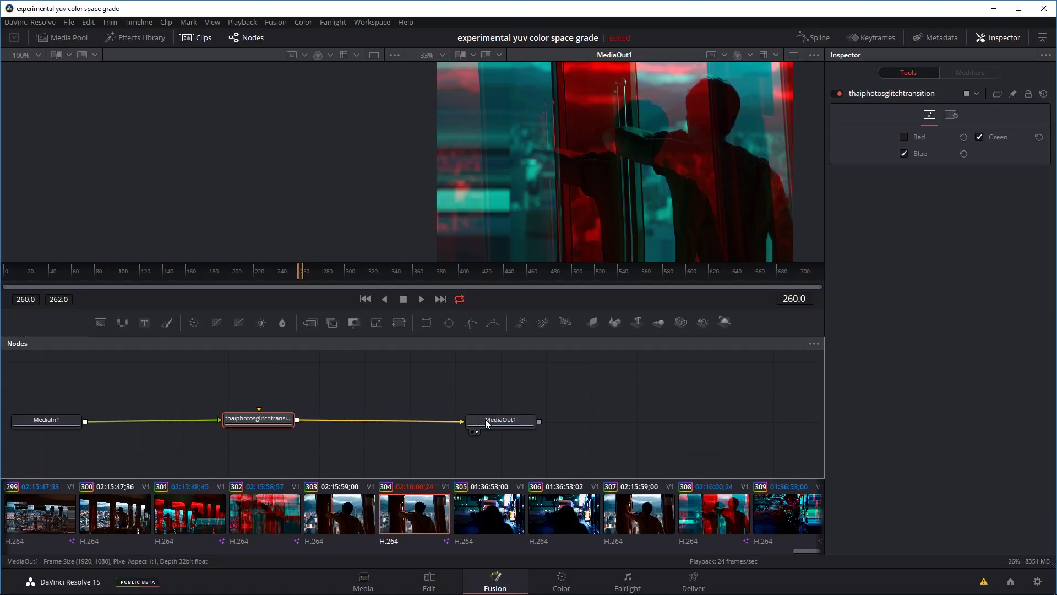
Play back the glitch effect on the C0032.MP4 piece in the Fusion viewer several times.
{"action": "left_click", "coordinate": [421, 299]}
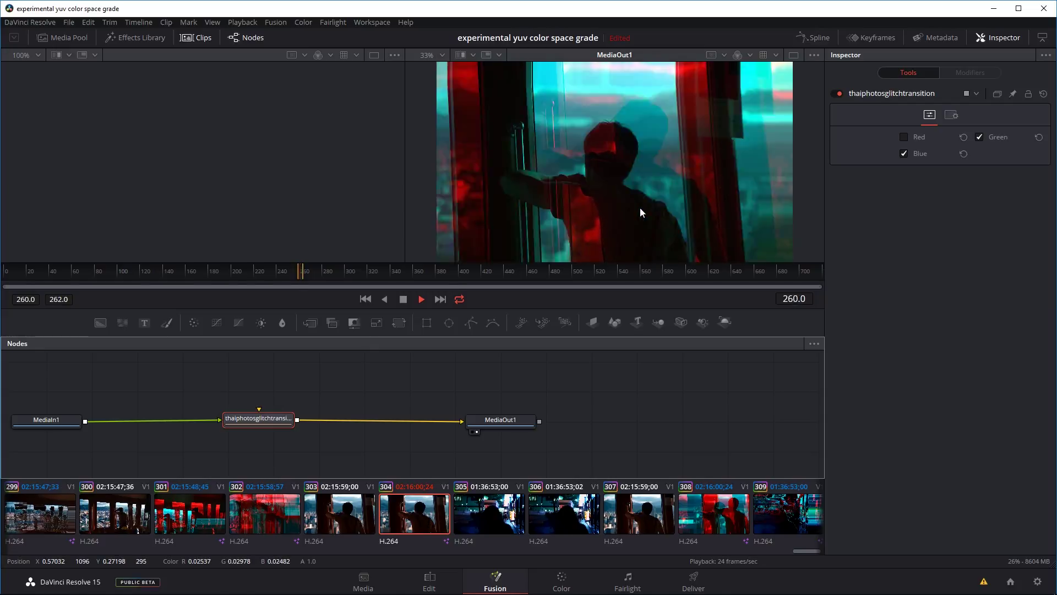
{"action": "key", "text": "space"}
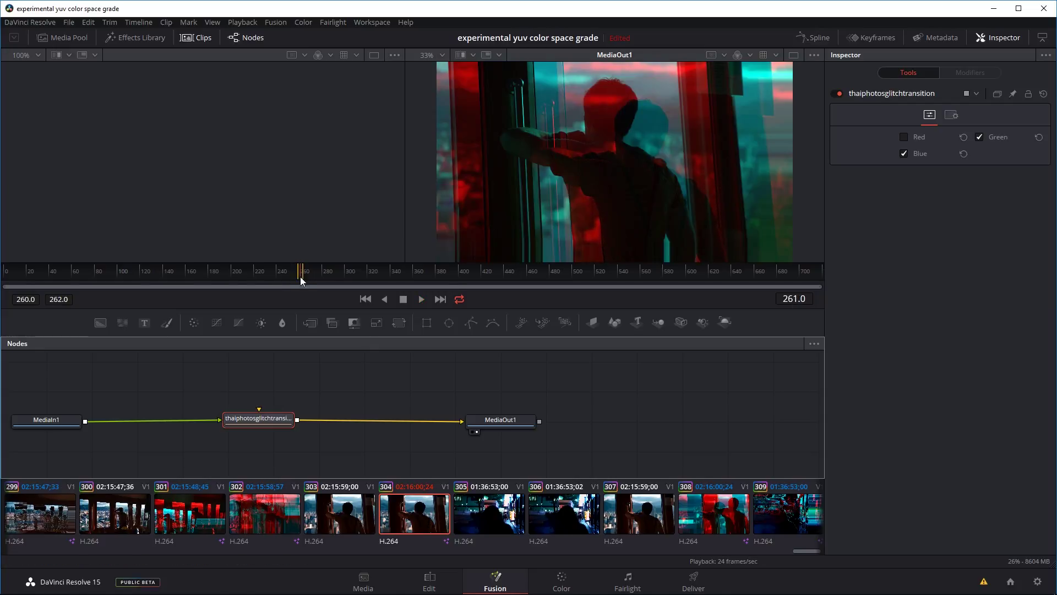
{"action": "key", "text": "space"}
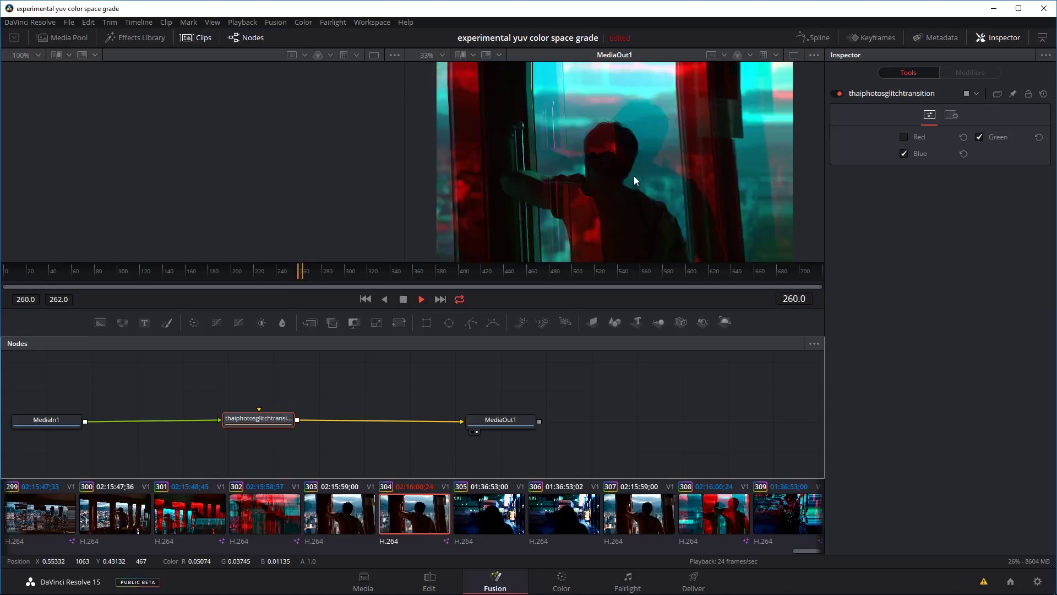
{"action": "key", "text": "space"}
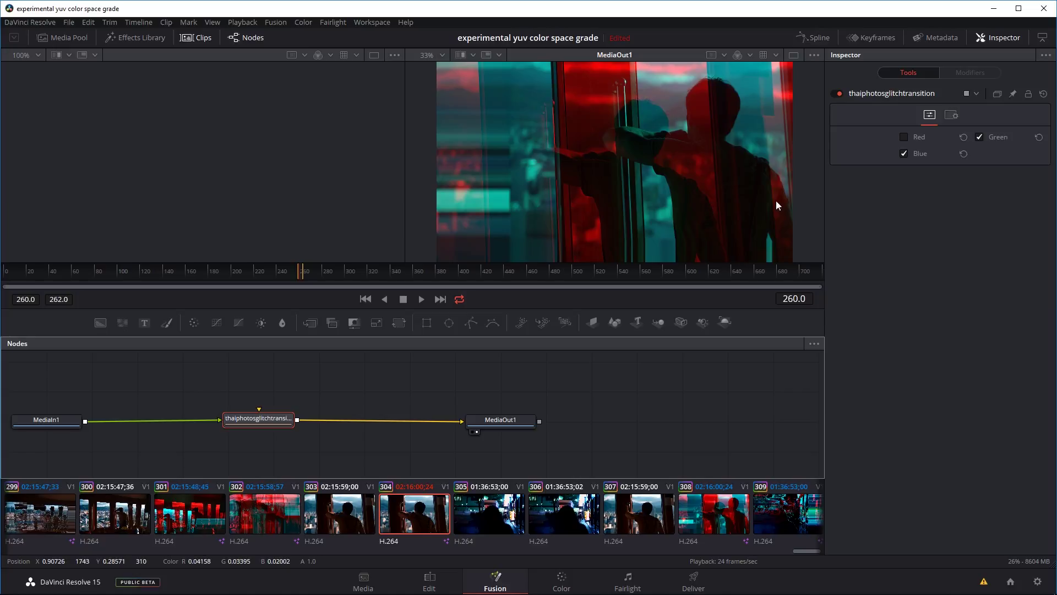
{"action": "left_click", "coordinate": [992, 39]}
{"action": "left_click", "coordinate": [992, 39]}
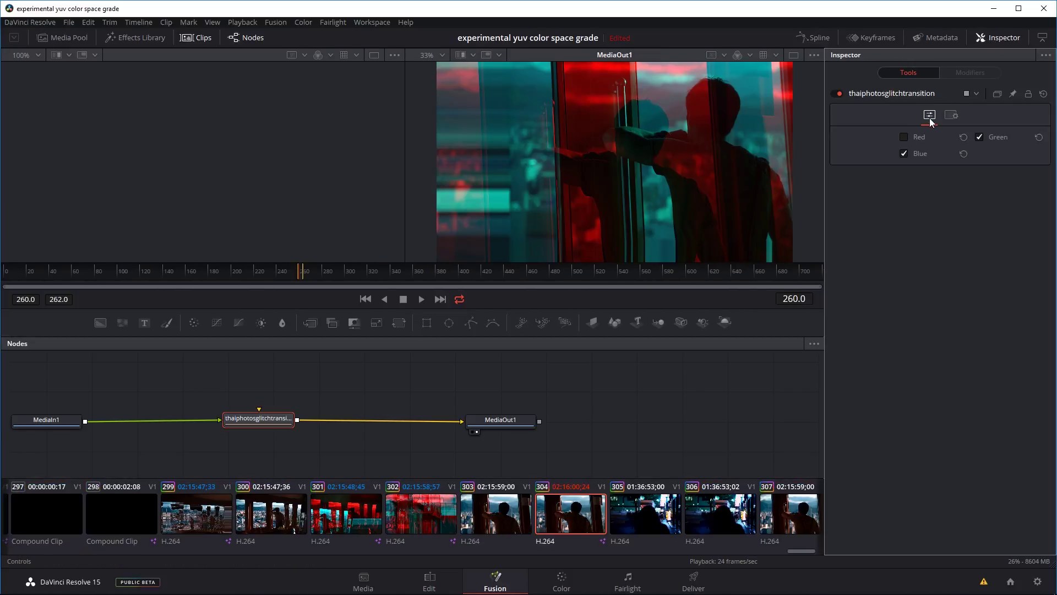
Try the glitch node with Red enabled, with only Blue or only Green excluded, and with both Red and Green excluded.
{"action": "left_click", "coordinate": [904, 137]}
{"action": "left_click", "coordinate": [904, 138]}
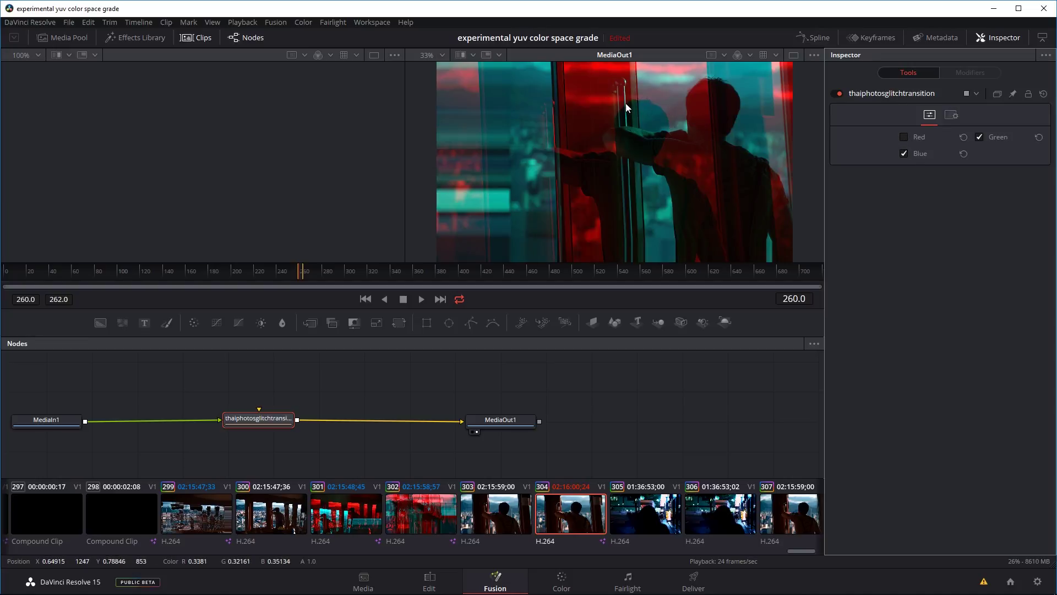
{"action": "left_click", "coordinate": [904, 137]}
{"action": "left_click", "coordinate": [903, 154]}
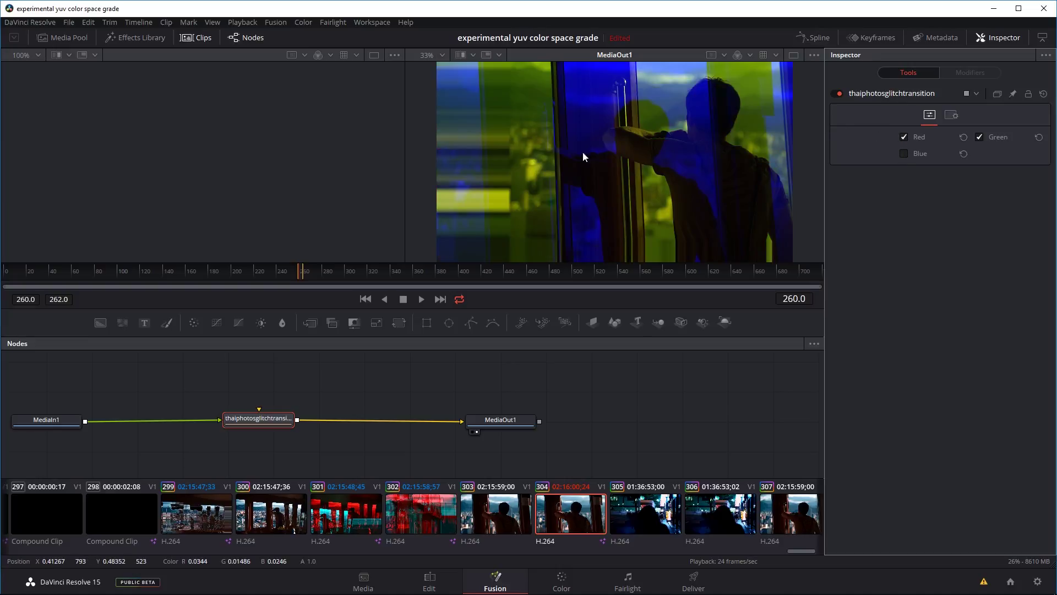
{"action": "left_click", "coordinate": [904, 154]}
{"action": "left_click", "coordinate": [979, 137]}
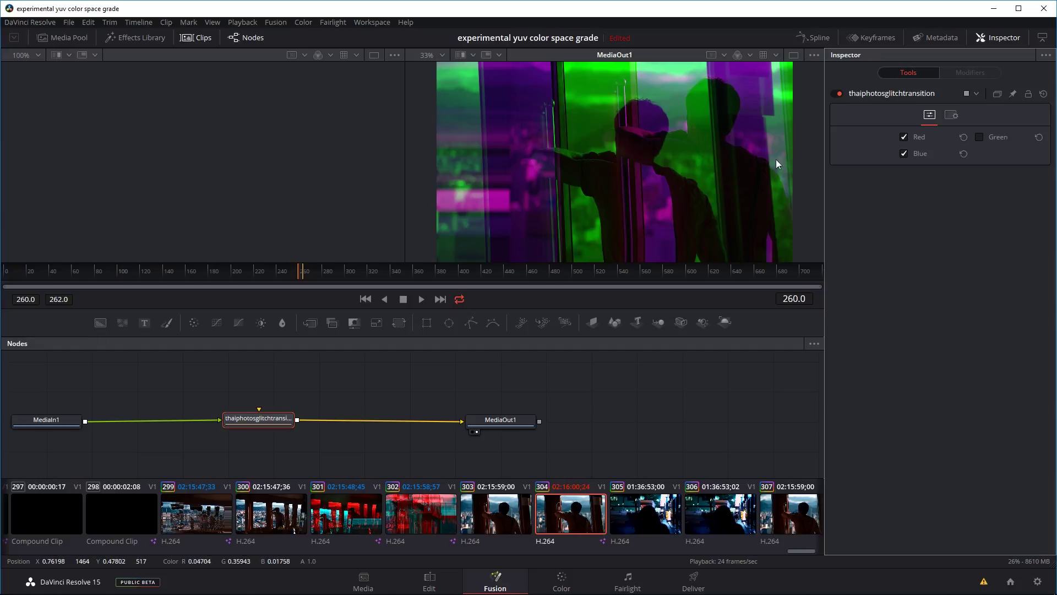
{"action": "left_click", "coordinate": [903, 137]}
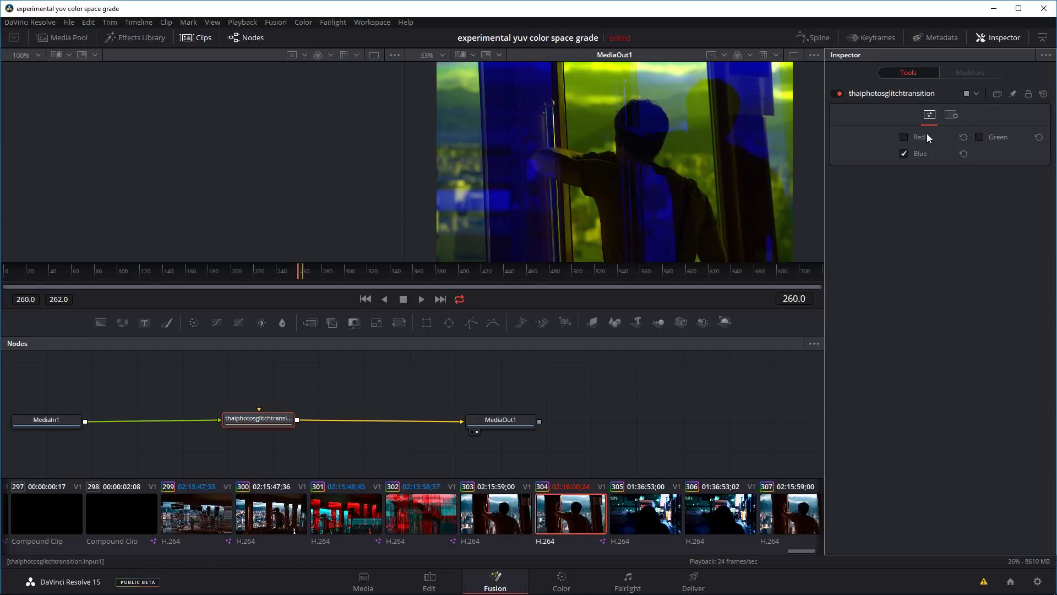
Disable all three channels of the glitch node, trying Red and Green individually.
{"action": "left_click", "coordinate": [903, 154]}
{"action": "left_click", "coordinate": [903, 137]}
{"action": "left_click", "coordinate": [903, 136]}
{"action": "left_click", "coordinate": [983, 138]}
{"action": "left_click", "coordinate": [983, 137]}
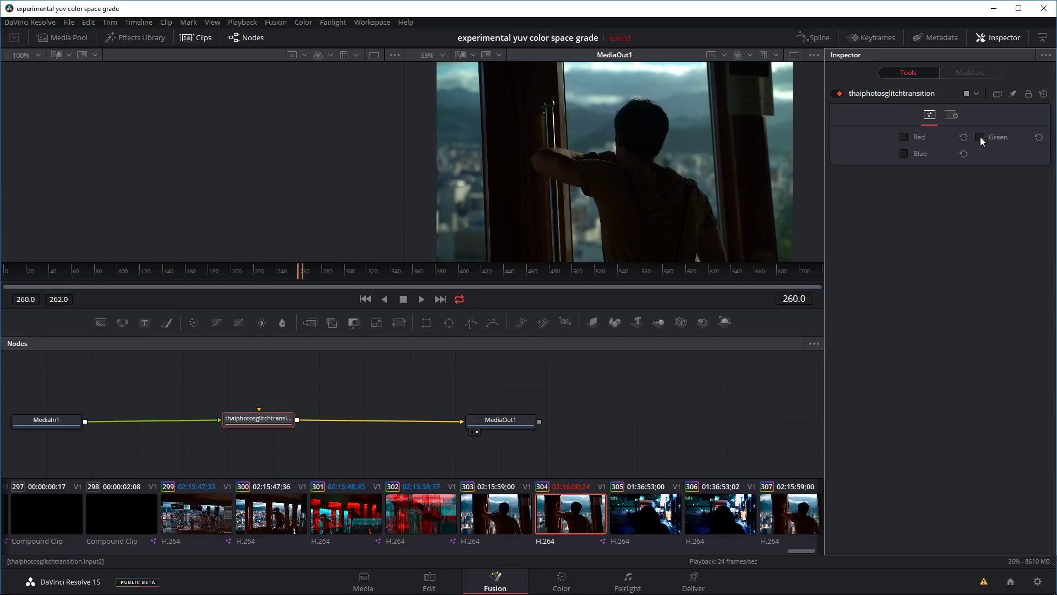
Enable Red, Green and Blue together on the glitch node and preview that combination.
{"action": "left_click", "coordinate": [980, 137]}
{"action": "left_click", "coordinate": [903, 137]}
{"action": "left_click", "coordinate": [903, 153]}
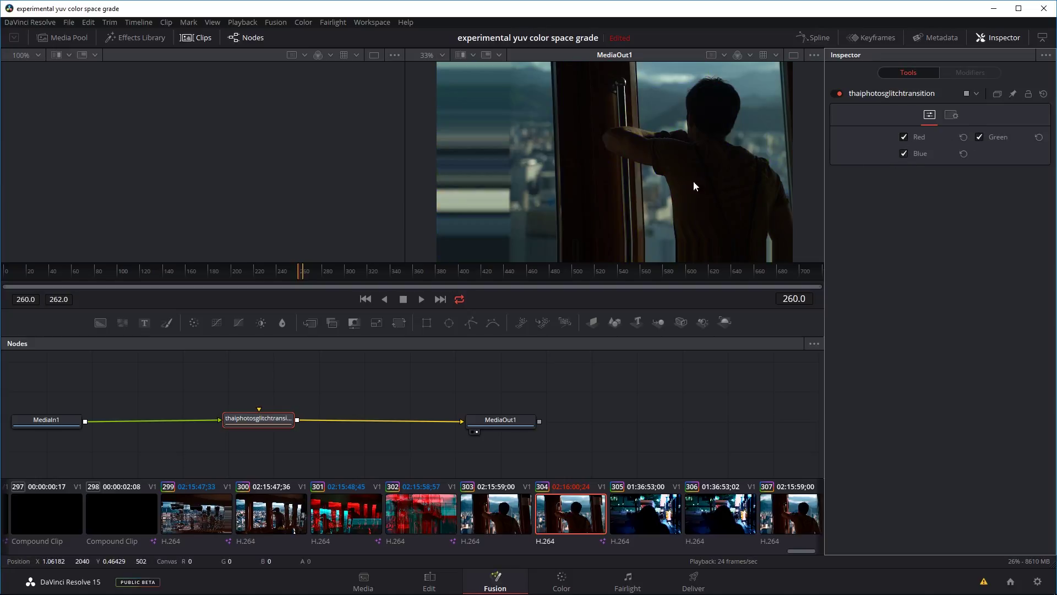
{"action": "key", "text": "space"}
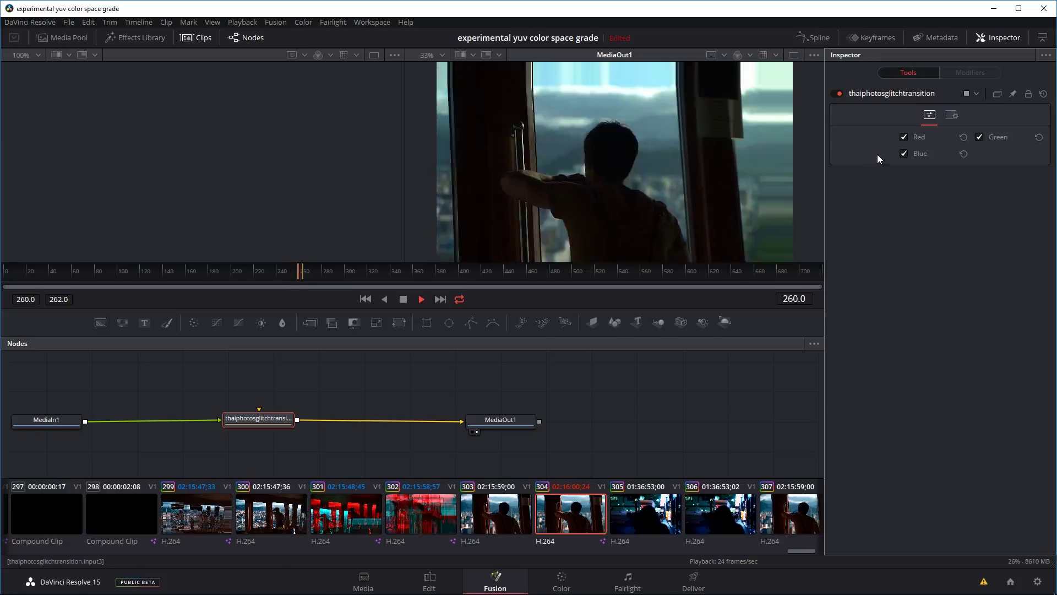
{"action": "key", "text": "space"}
{"action": "left_click", "coordinate": [905, 138]}
{"action": "left_click", "coordinate": [905, 138]}
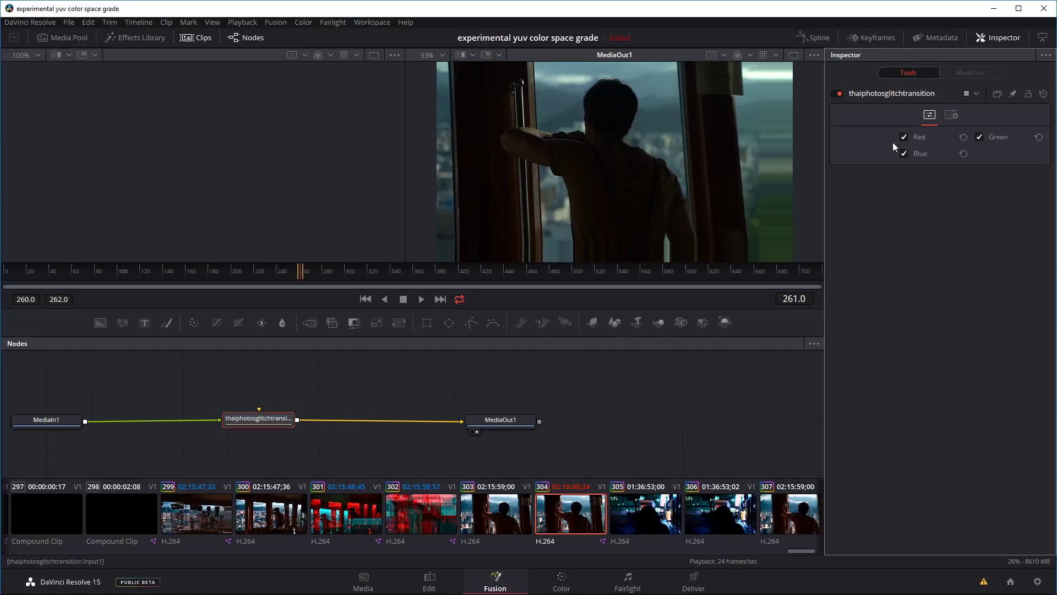
Feed MediaIn1 into the glitch node's second input as well, disable Red, and preview the effect, also trying it without Green.
{"action": "left_click_drag", "start_coordinate": [269, 418], "coordinate": [285, 418]}
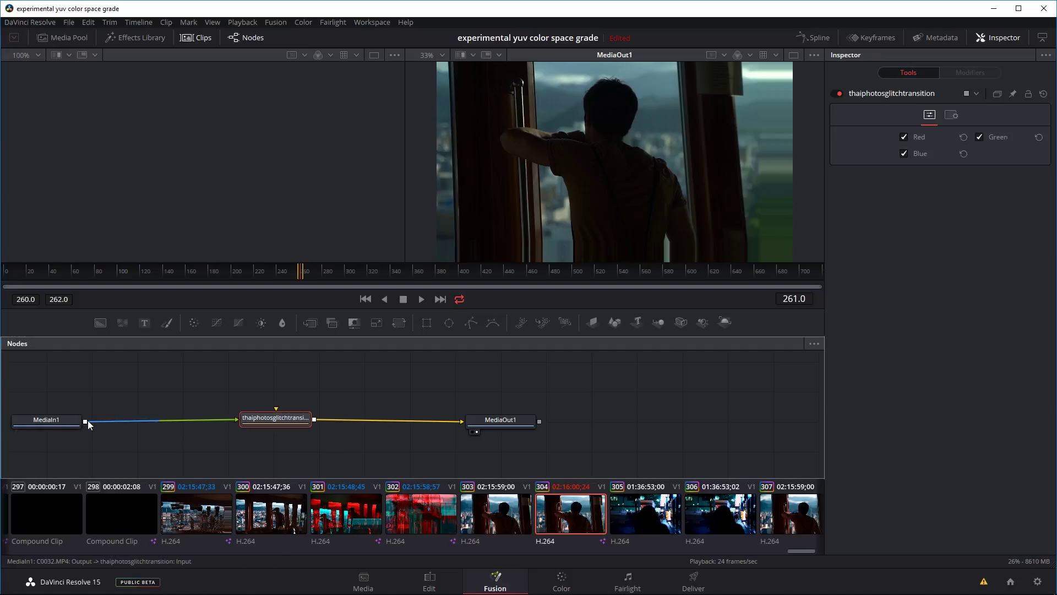
{"action": "left_click_drag", "start_coordinate": [86, 420], "coordinate": [276, 417]}
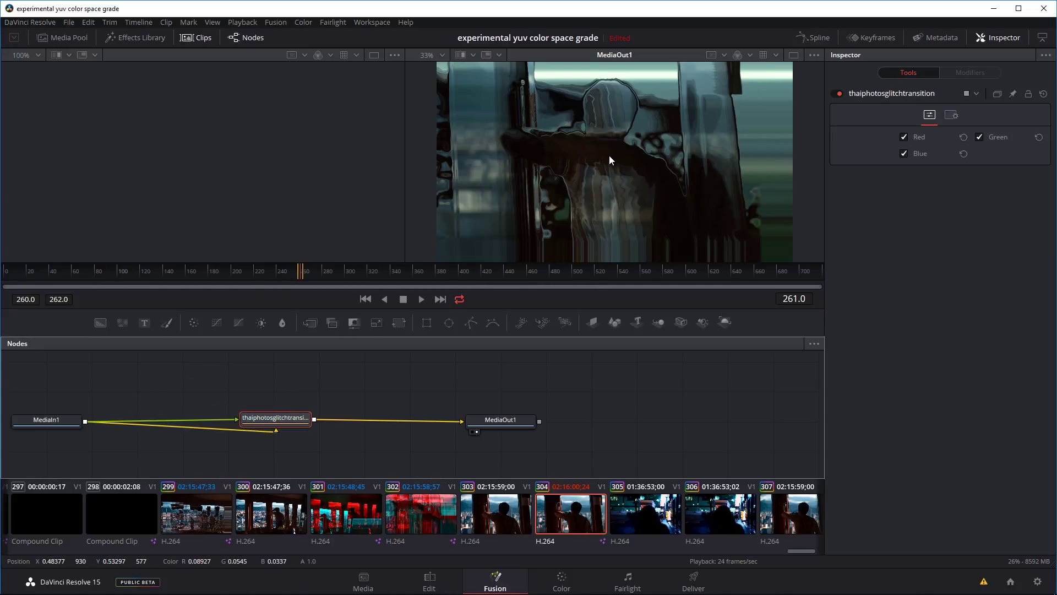
{"action": "left_click", "coordinate": [904, 136]}
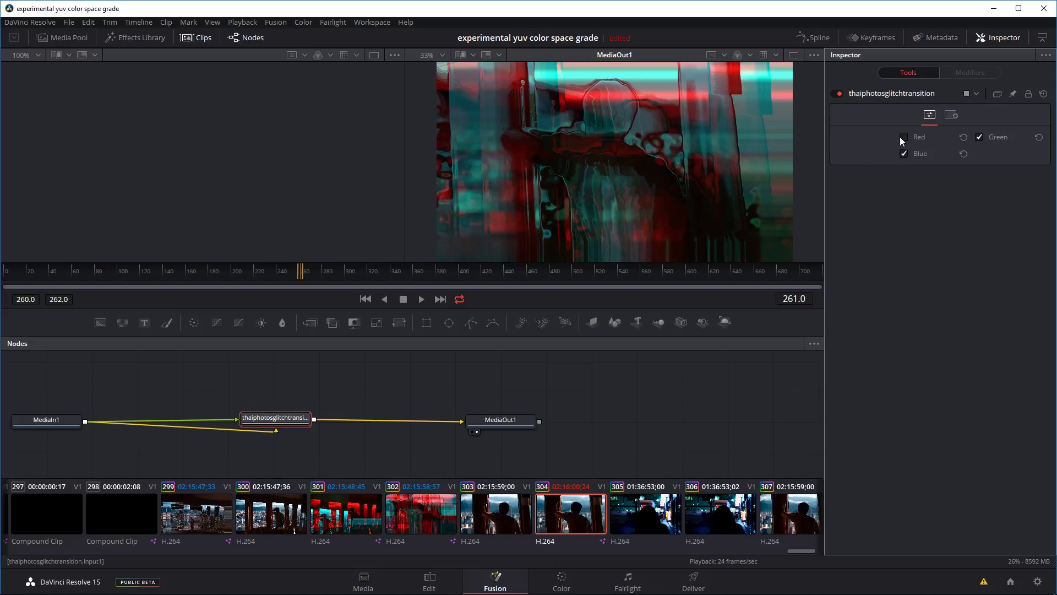
{"action": "key", "text": "space"}
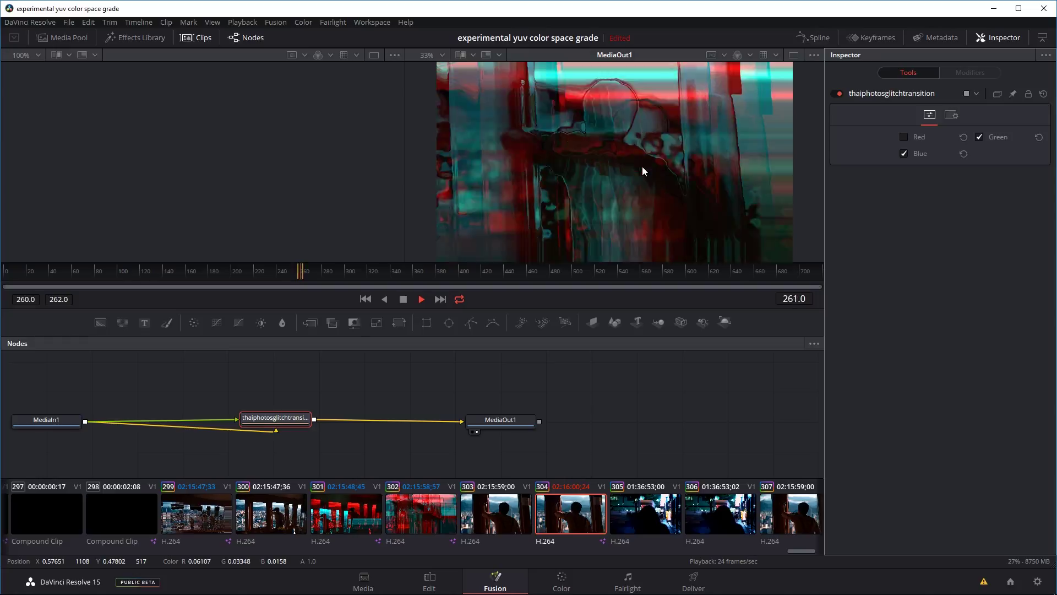
{"action": "key", "text": "space"}
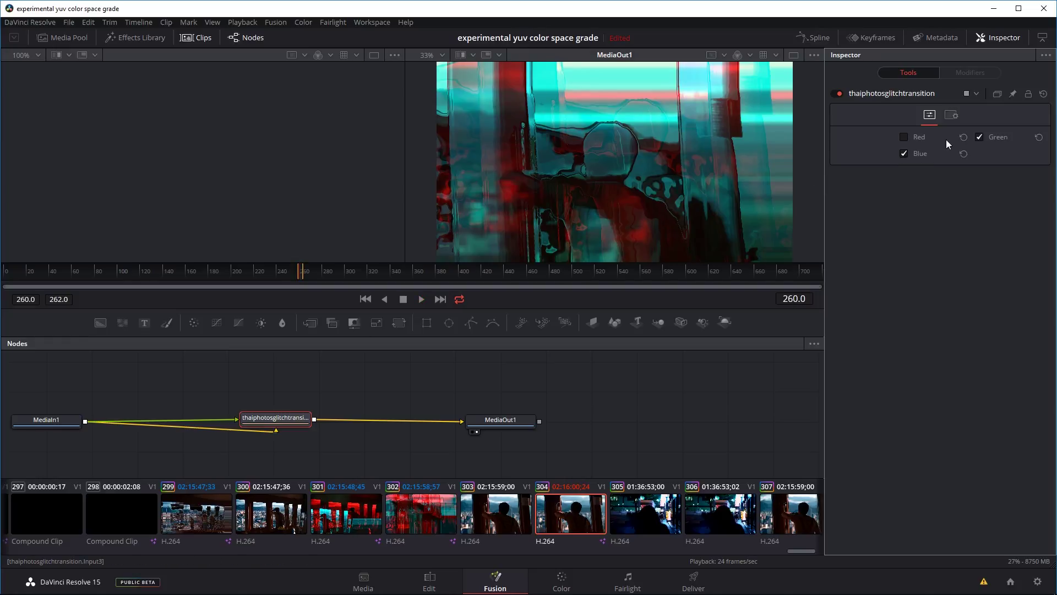
{"action": "left_click", "coordinate": [979, 137]}
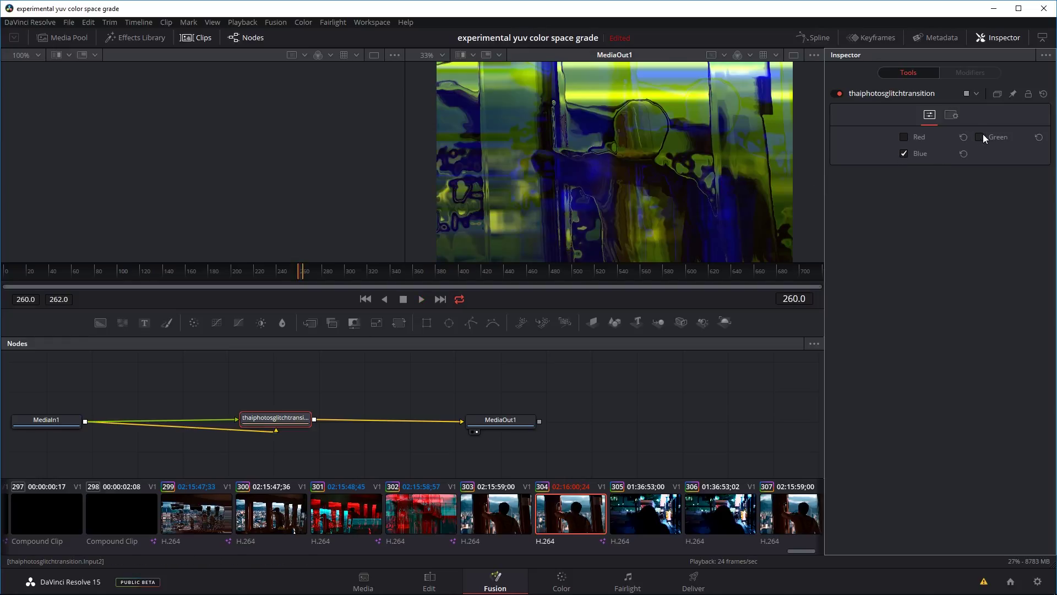
{"action": "left_click", "coordinate": [980, 137]}
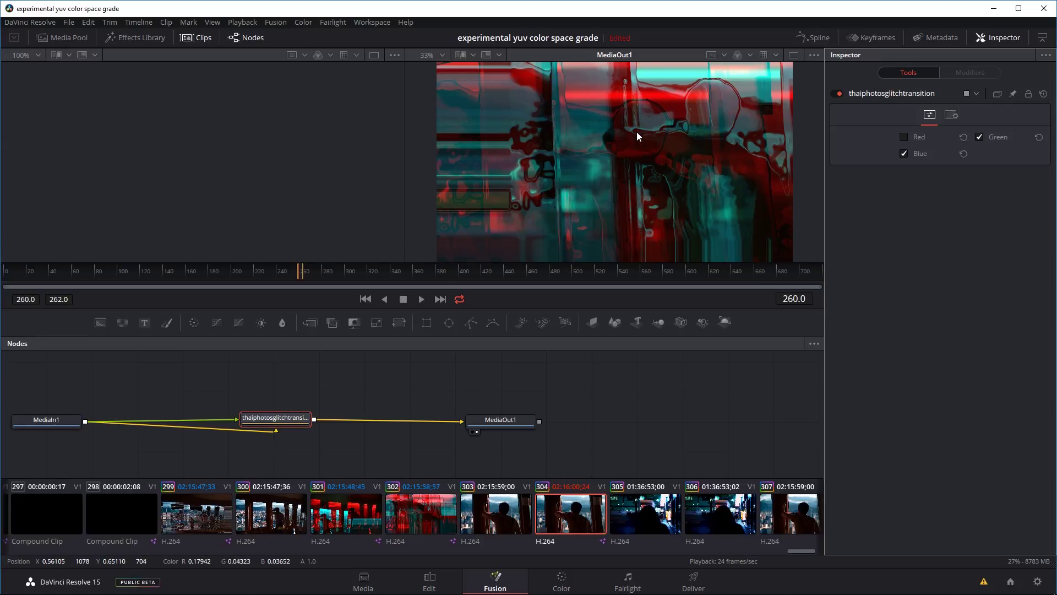
Remove the second MediaIn1 connection from the glitch node, reconnect it and delete it again.
{"action": "left_click", "coordinate": [216, 428]}
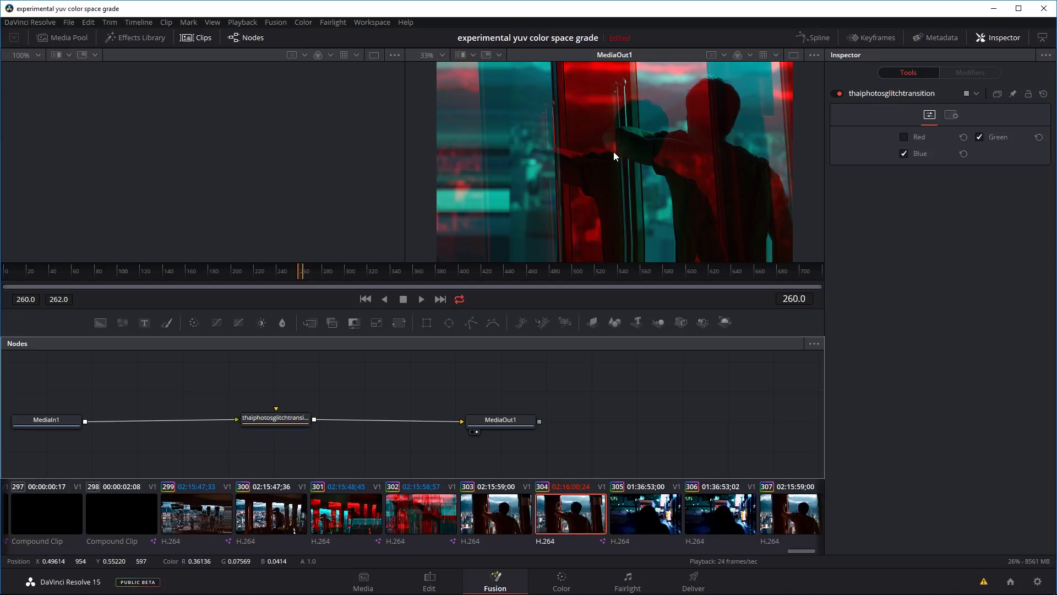
{"action": "left_click_drag", "start_coordinate": [85, 421], "coordinate": [286, 423]}
{"action": "left_click", "coordinate": [225, 428]}
{"action": "key", "text": "Delete"}
Return to the edit timeline and open the three-frame opening piece of C0548.MP4, starting at 03:45:58:09, in Fusion.
{"action": "left_click", "coordinate": [438, 577]}
{"action": "key", "text": "Right"}
{"action": "key", "text": "Right"}
{"action": "key", "text": "Right"}
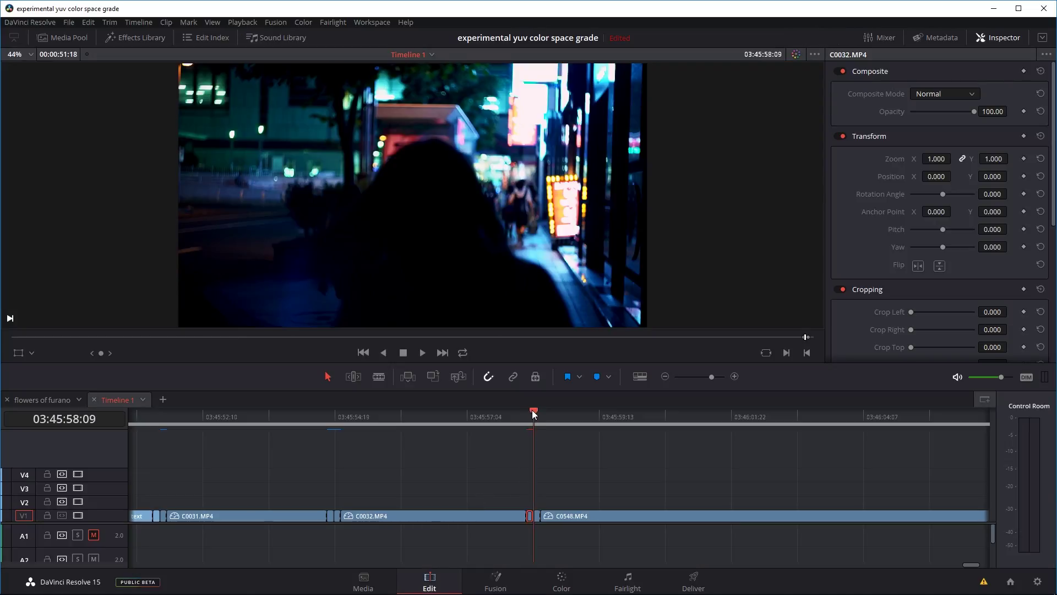
{"action": "left_click", "coordinate": [540, 516]}
{"action": "left_click", "coordinate": [495, 579]}
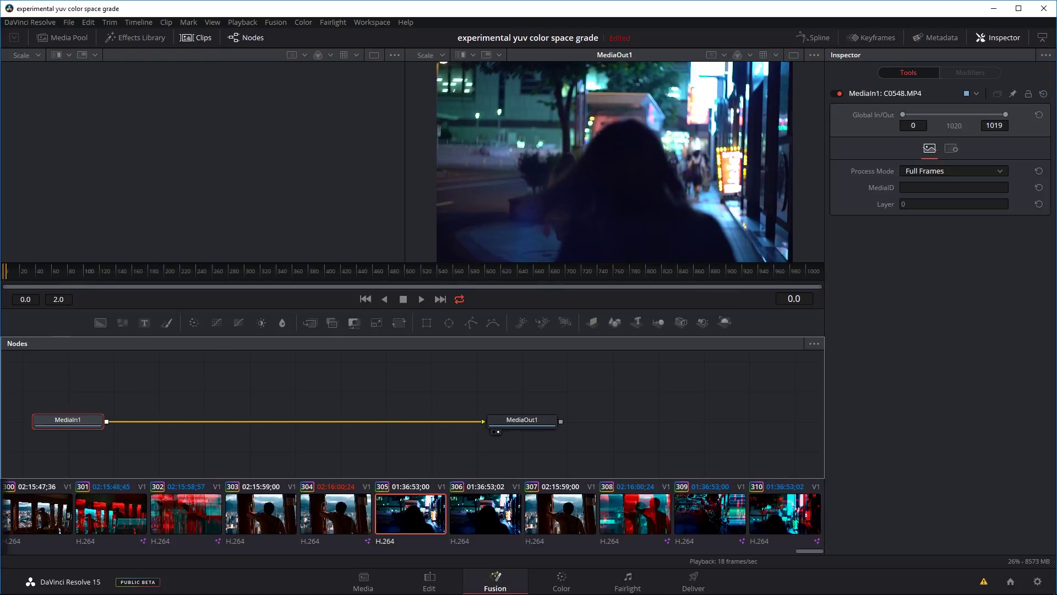
Wire a thaiphotosglitchtransition node between MediaIn1 and MediaOut1, feed MediaIn1 into its second input too, and preview the glitch.
{"action": "left_click_drag", "start_coordinate": [298, 409], "coordinate": [502, 424]}
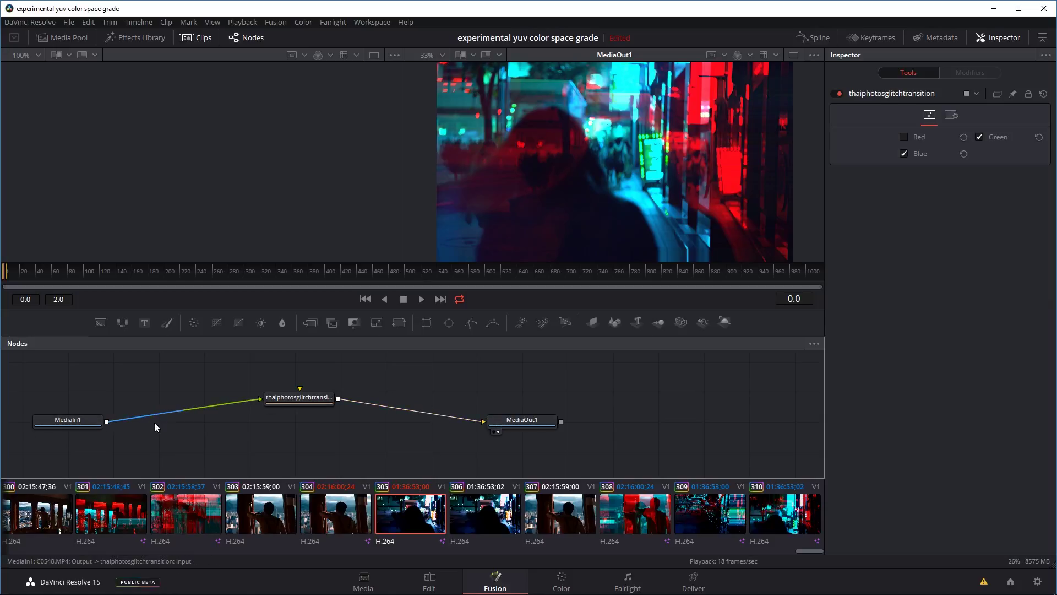
{"action": "left_click_drag", "start_coordinate": [107, 422], "coordinate": [303, 407]}
{"action": "key", "text": "space"}
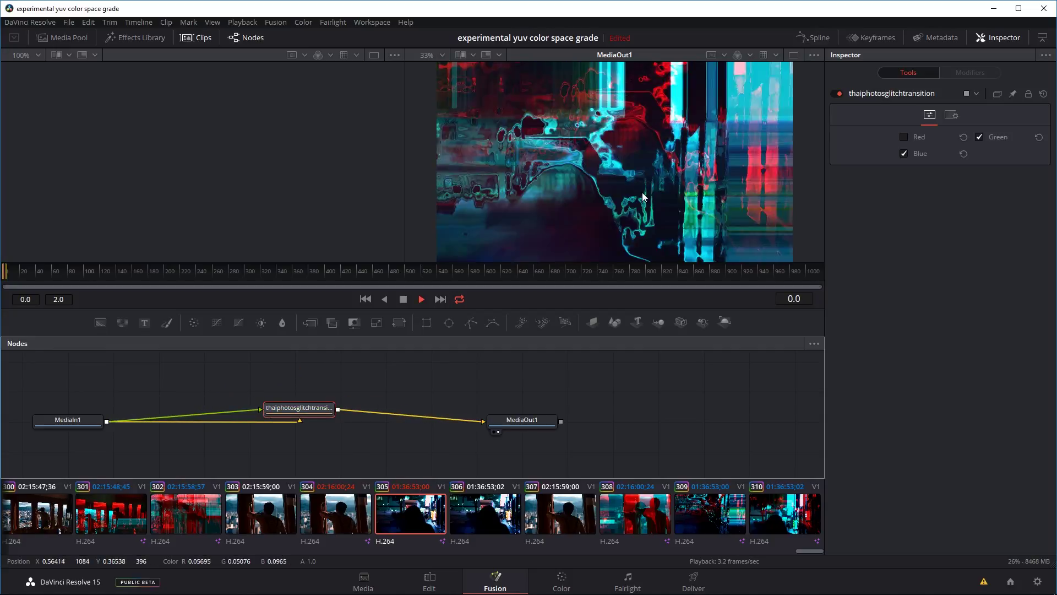
{"action": "key", "text": "space"}
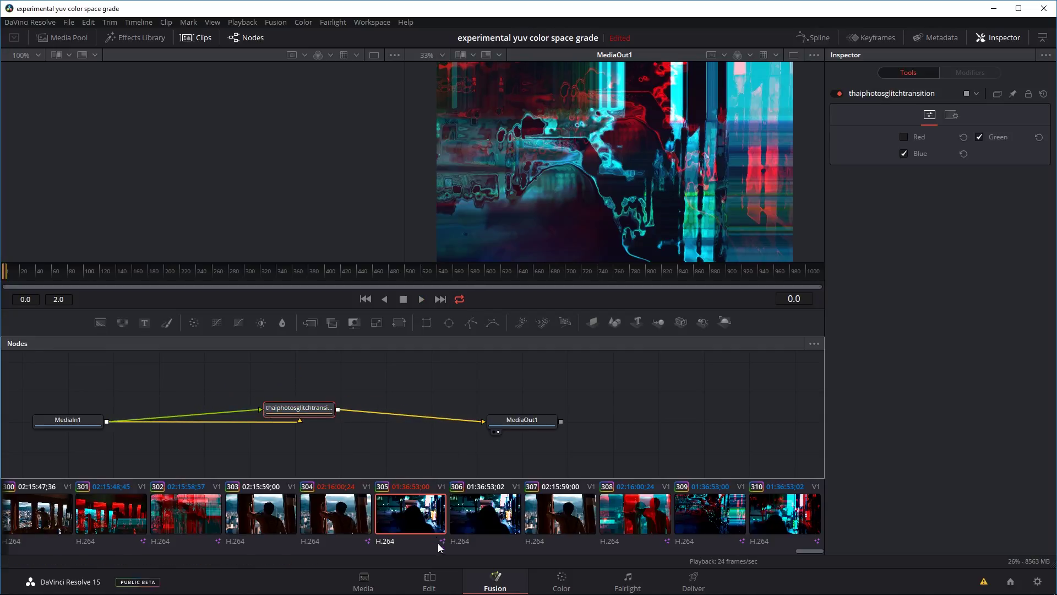
Return to the edit timeline and play back the glitch transition at the cut between C0032.MP4 and C0548.MP4.
{"action": "left_click", "coordinate": [430, 579]}
{"action": "left_click", "coordinate": [485, 419]}
{"action": "key", "text": "space"}
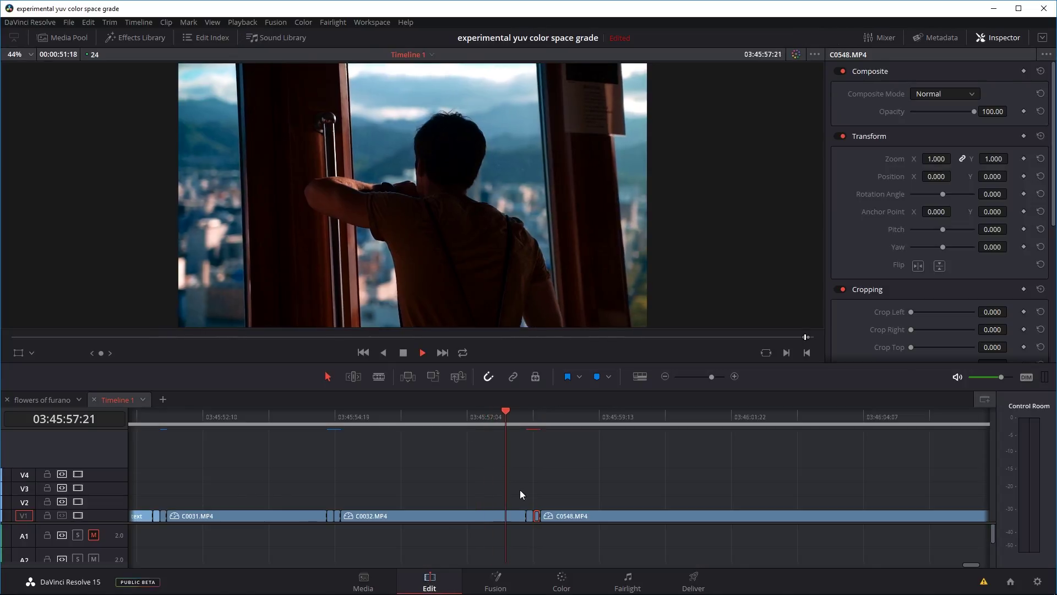
{"action": "left_click", "coordinate": [509, 418]}
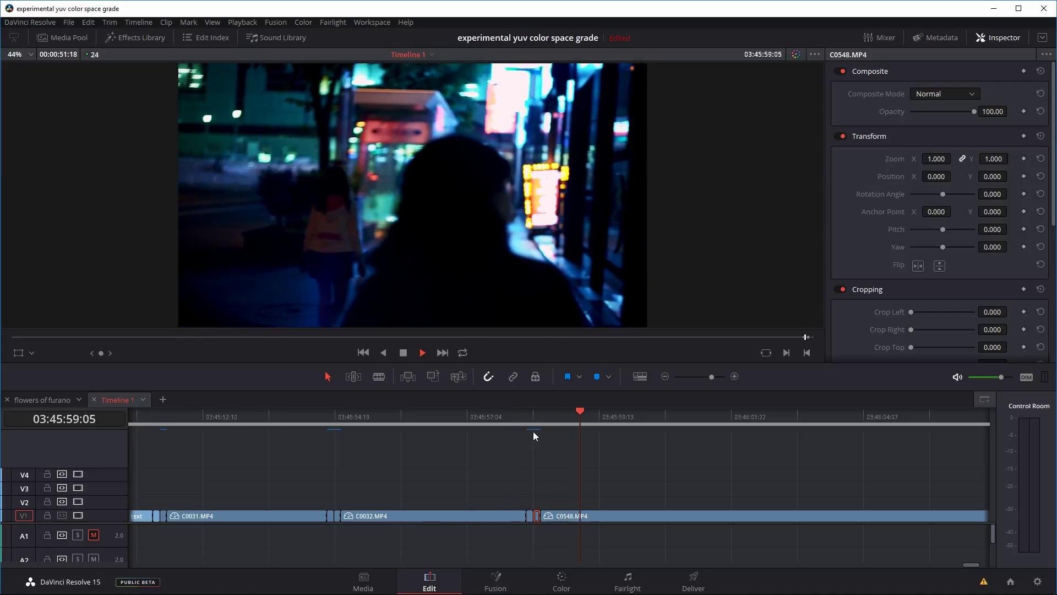
{"action": "left_click", "coordinate": [526, 423]}
{"action": "key", "text": "space"}
Step frame by frame through the glitch pieces around the C0032.MP4 to C0548.MP4 cut, from about 03:45:58:06 to just past 03:45:58:13.
{"action": "left_click", "coordinate": [522, 411]}
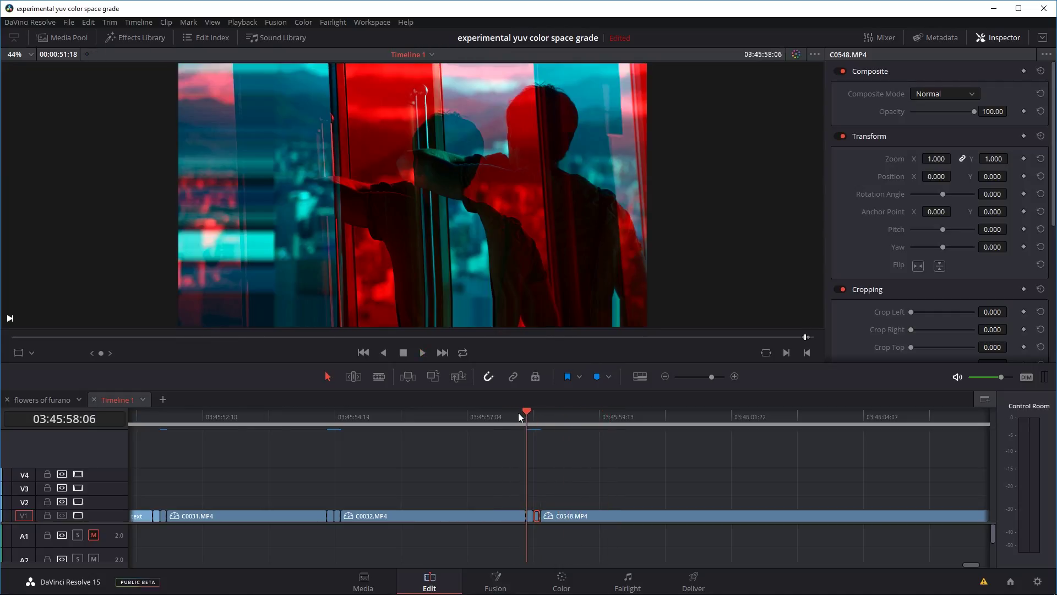
{"action": "key", "text": "Right"}
{"action": "key", "text": "Right"}
{"action": "key", "text": "Left"}
{"action": "key", "text": "Right"}
{"action": "key", "text": "Left"}
{"action": "key", "text": "Right"}
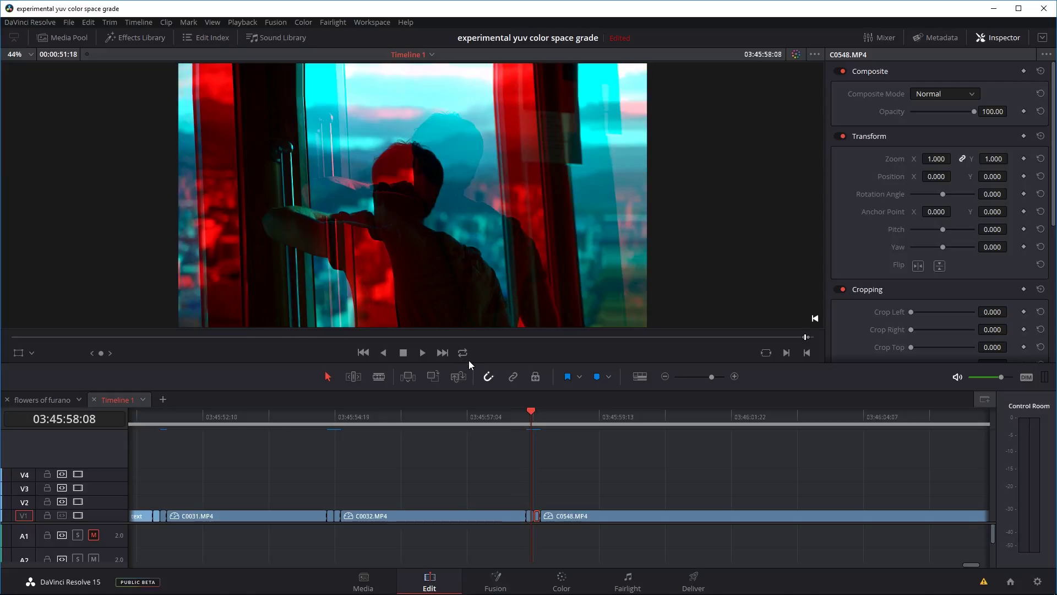
{"action": "key", "text": "Right"}
{"action": "key", "text": "Right"}
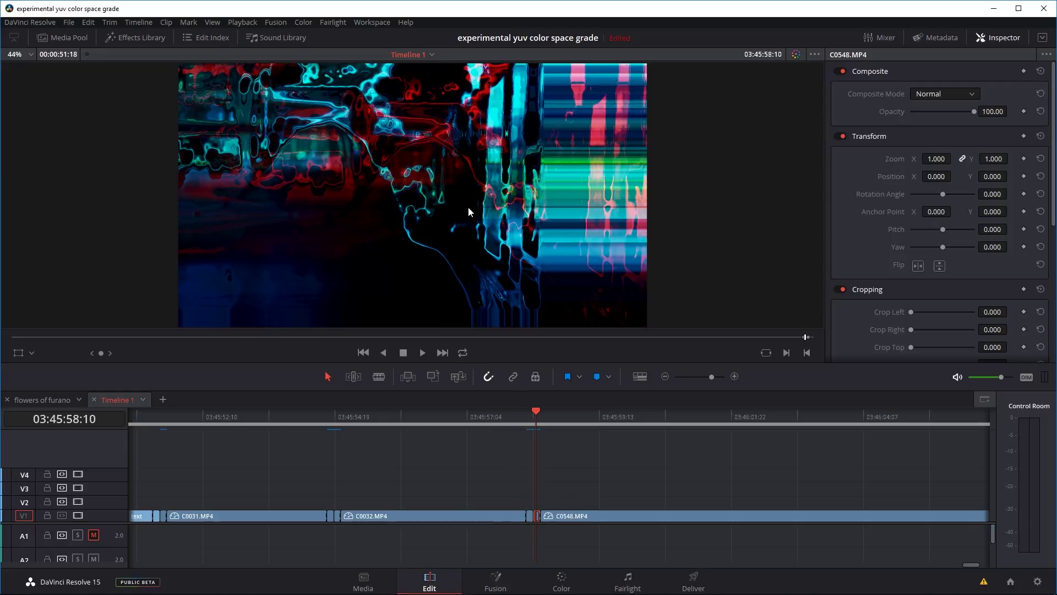
{"action": "key", "text": "Right"}
{"action": "key", "text": "Right"}
{"action": "key", "text": "Right"}
{"action": "key", "text": "Right"}
{"action": "key", "text": "Right"}
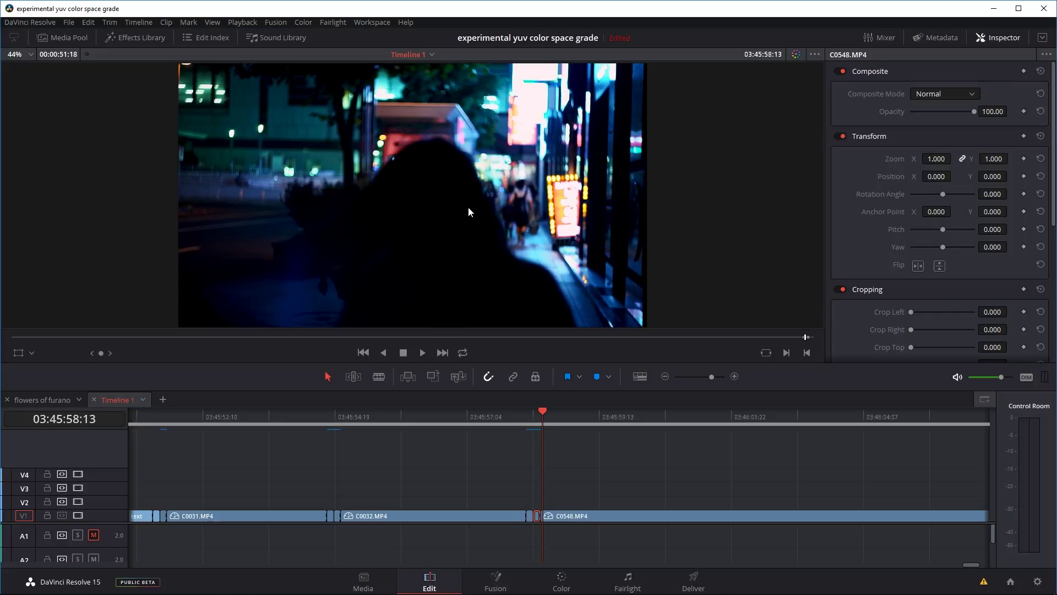
{"action": "key", "text": "Right"}
Replay the finished glitch transition twice from shortly before the end of C0032.MP4, stopping playback inside C0548.MP4.
{"action": "left_click", "coordinate": [477, 414]}
{"action": "key", "text": "space"}
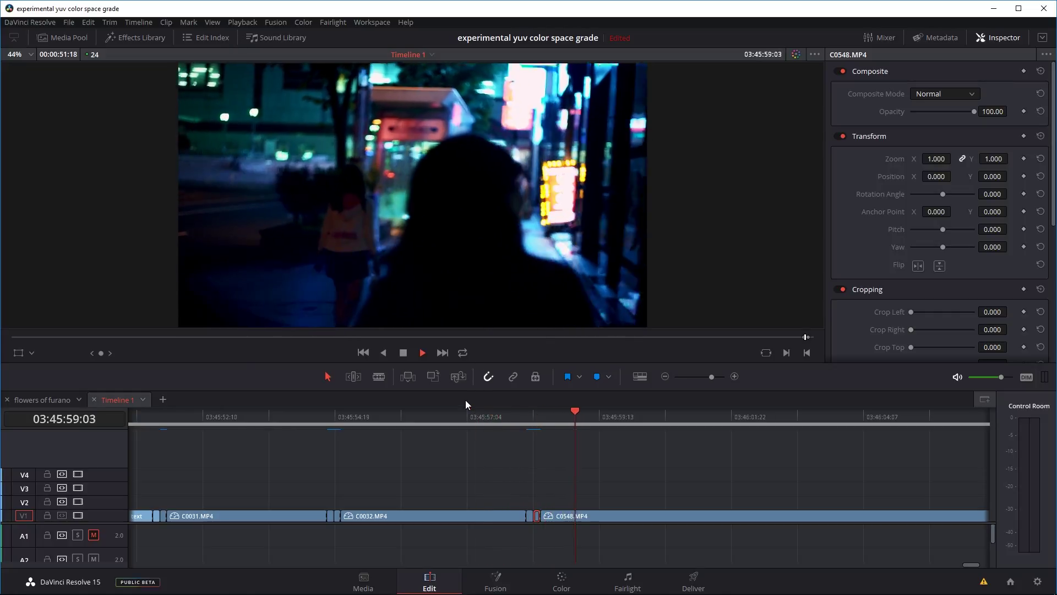
{"action": "left_click", "coordinate": [473, 419]}
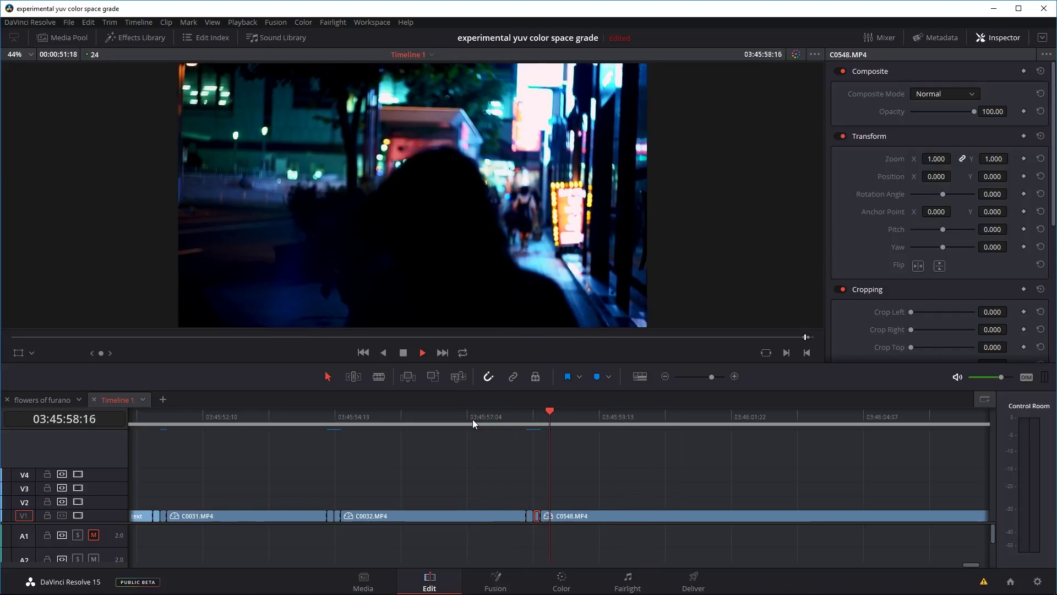
{"action": "key", "text": "space"}
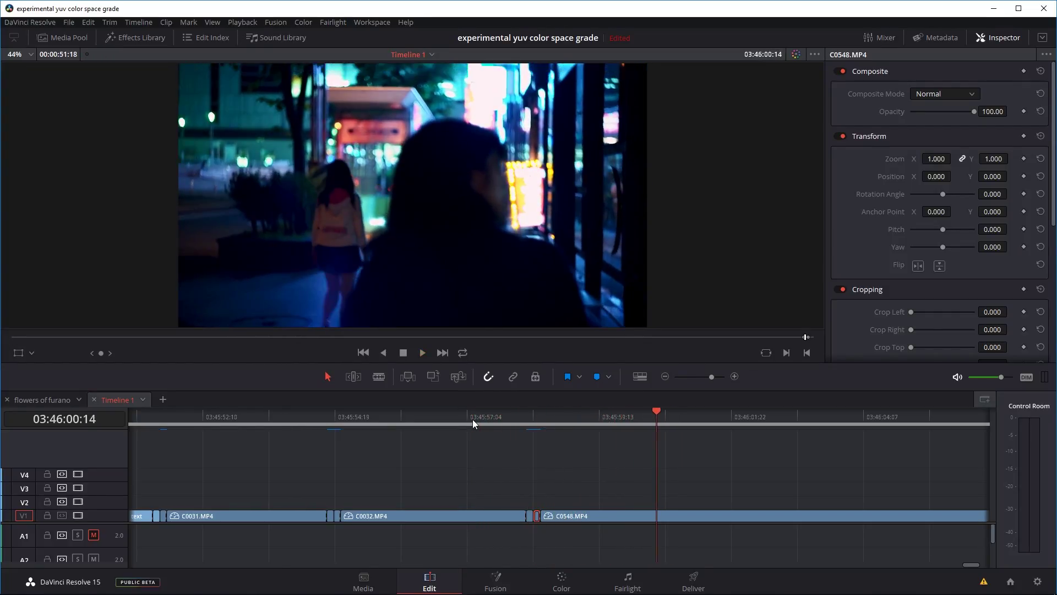